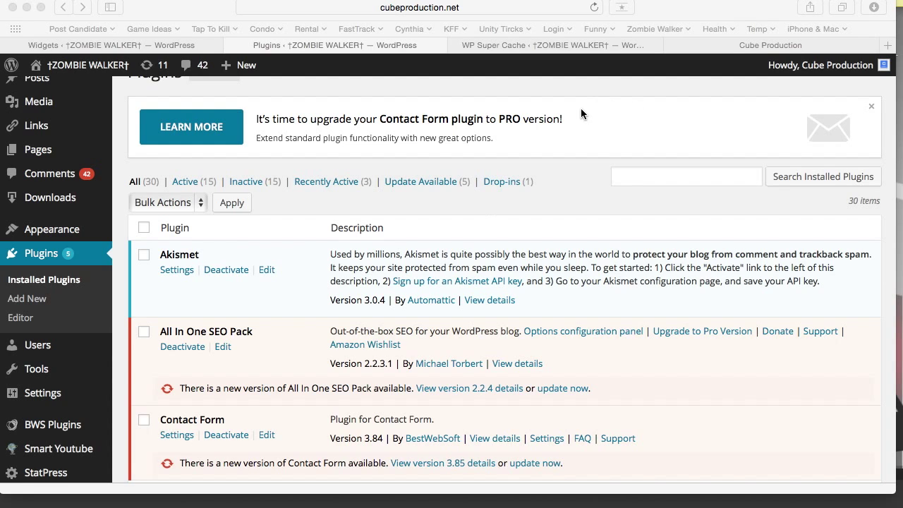
Step: Open the "Implement iAD Banner Into Your Game" post on the live site and highlight the view count under its title
scroll(332, 124, up, 2)
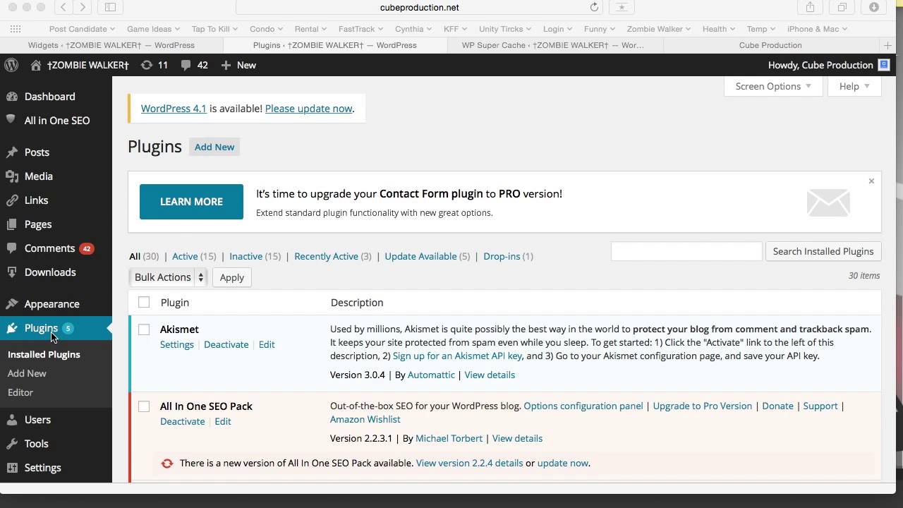
click(99, 73)
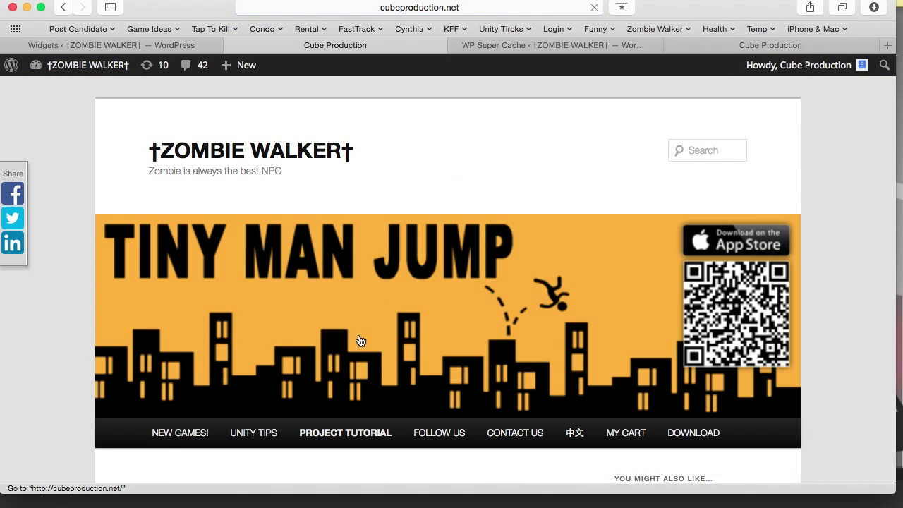
scroll(350, 333, down, 3)
click(272, 256)
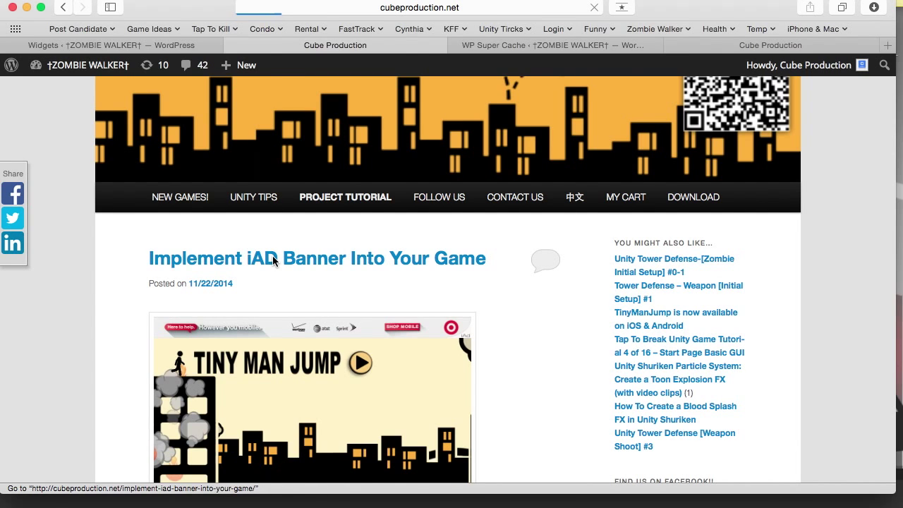
scroll(191, 441, down, 3)
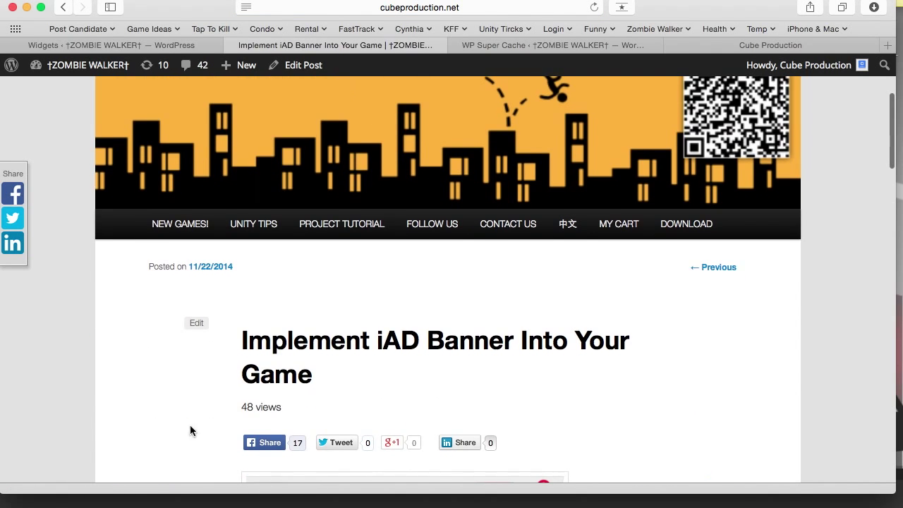
scroll(316, 405, down, 2)
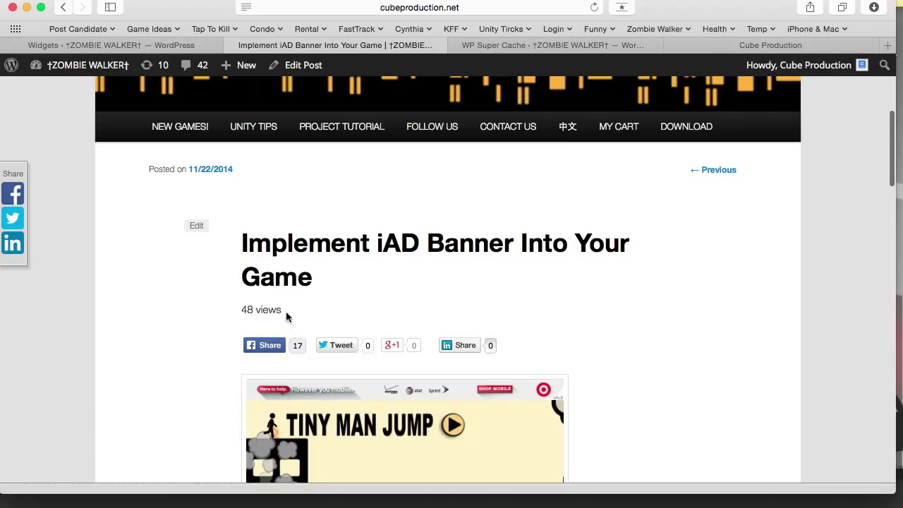
drag(242, 308, 292, 308)
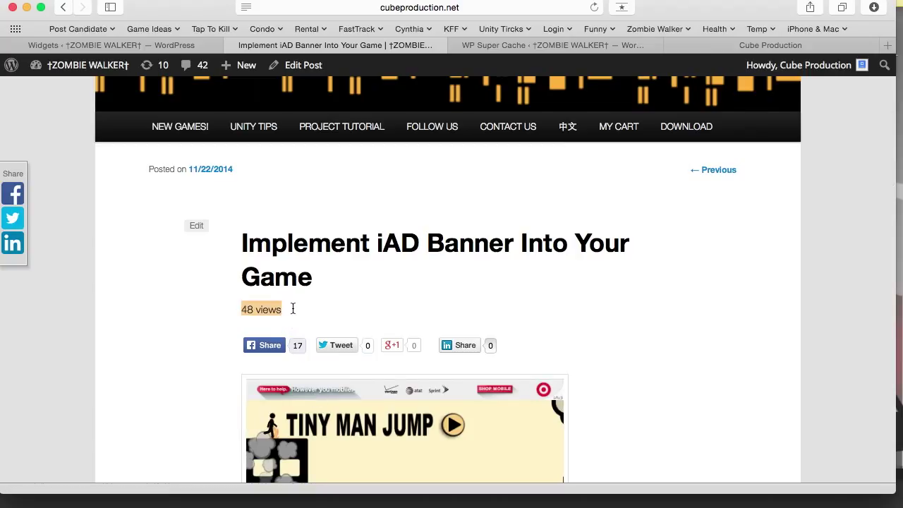
Step: Return to the site's front page and examine the Top 10 list of most viewed posts
scroll(697, 342, up, 3)
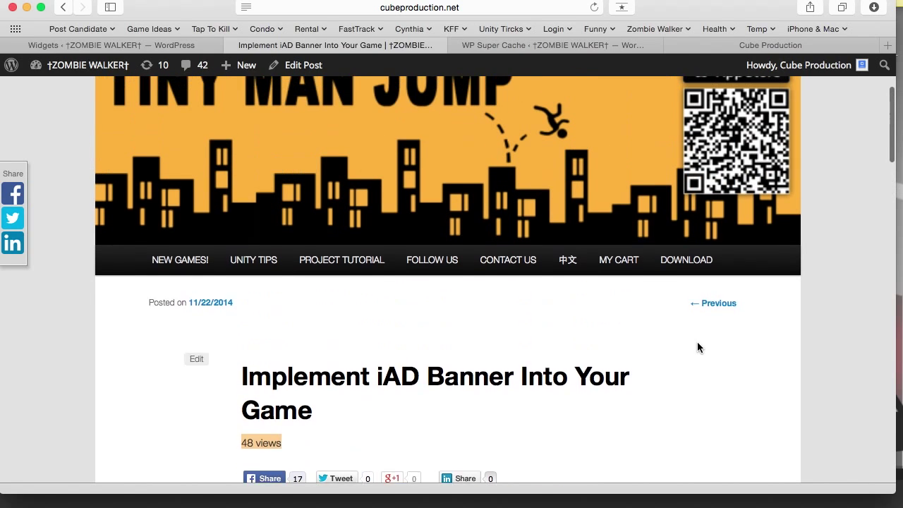
click(324, 148)
scroll(820, 413, down, 8)
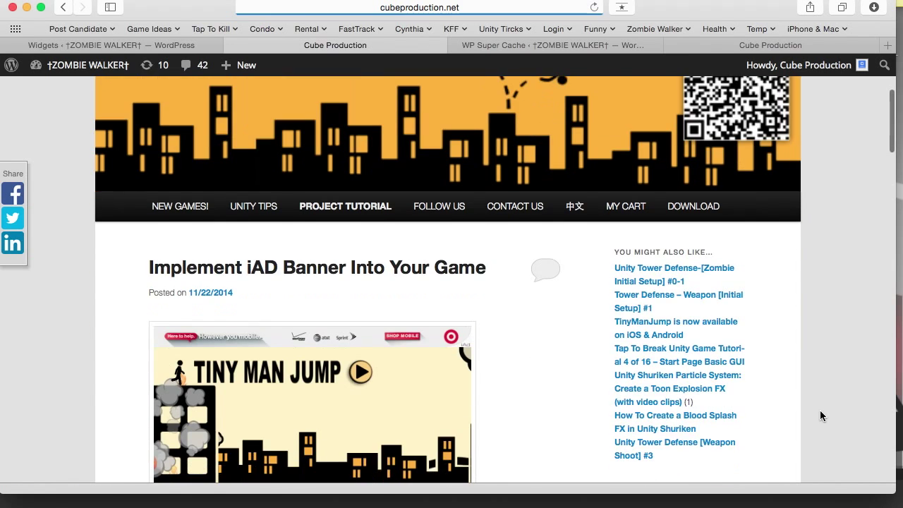
scroll(819, 415, down, 10)
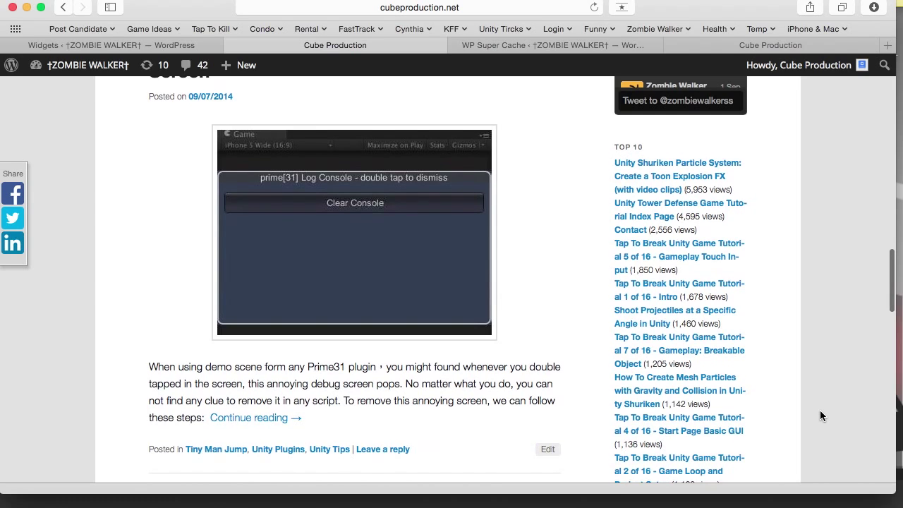
scroll(820, 409, down, 1)
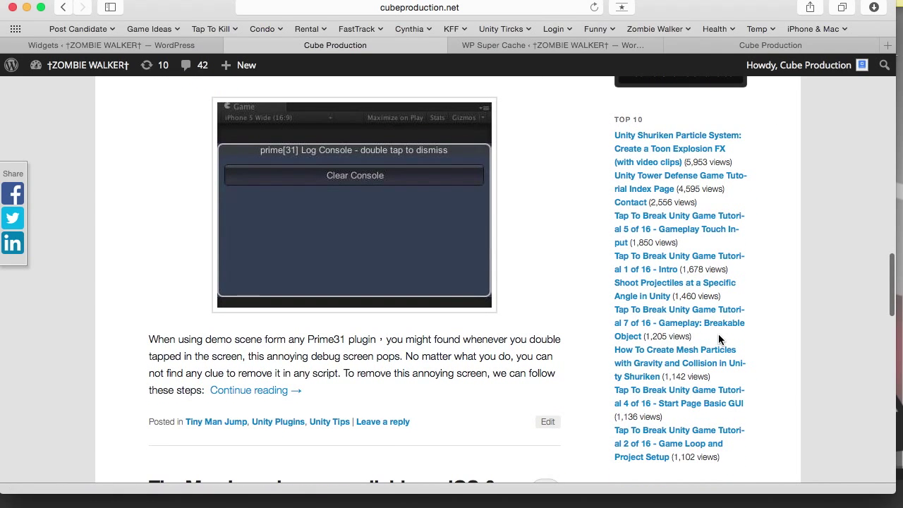
scroll(720, 388, up, 1)
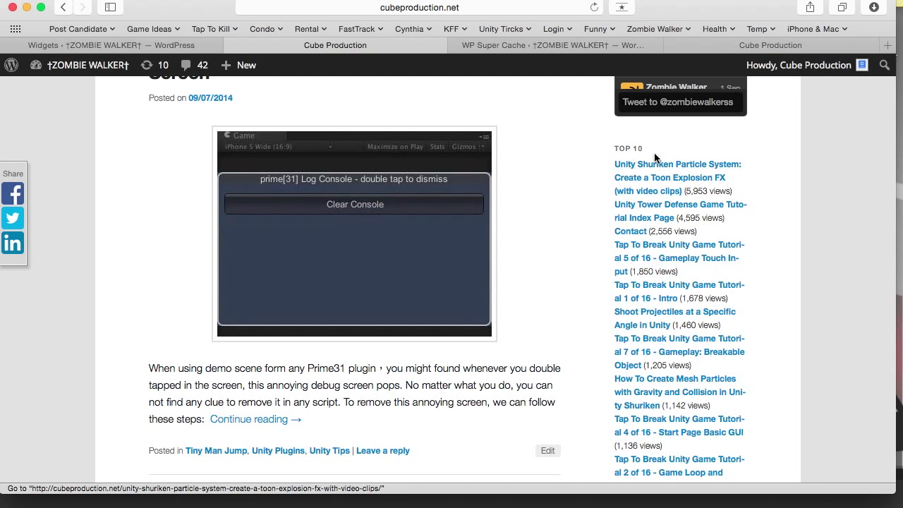
scroll(126, 227, up, 10)
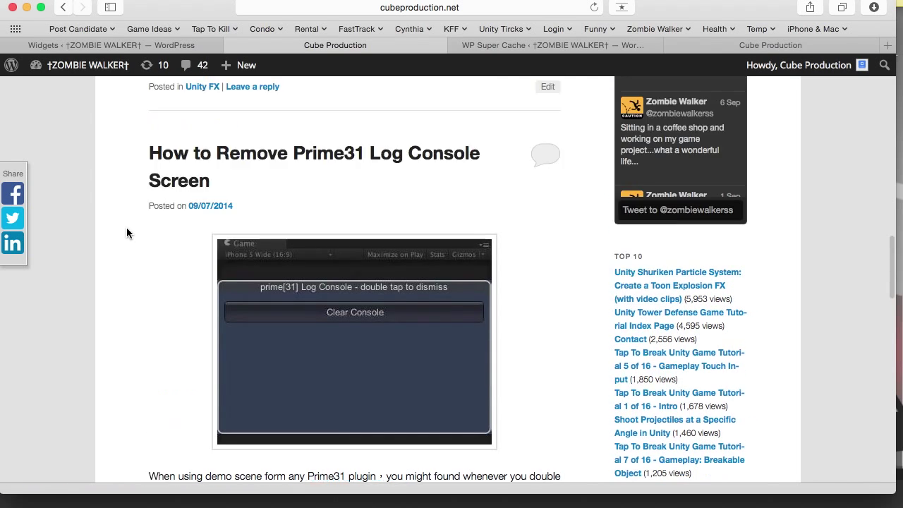
Step: Go to the dashboard's page for adding plugins and search for "WP-PostViews Plus"
click(82, 68)
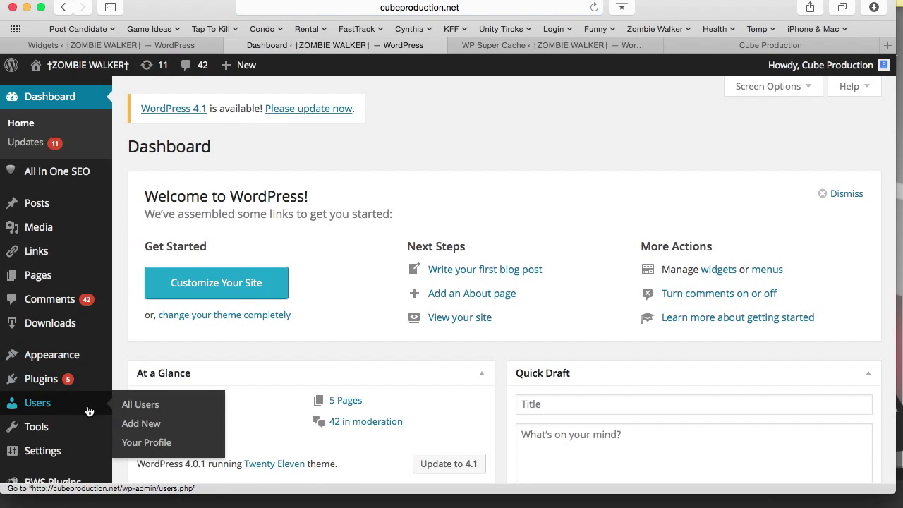
mouse_move(52, 385)
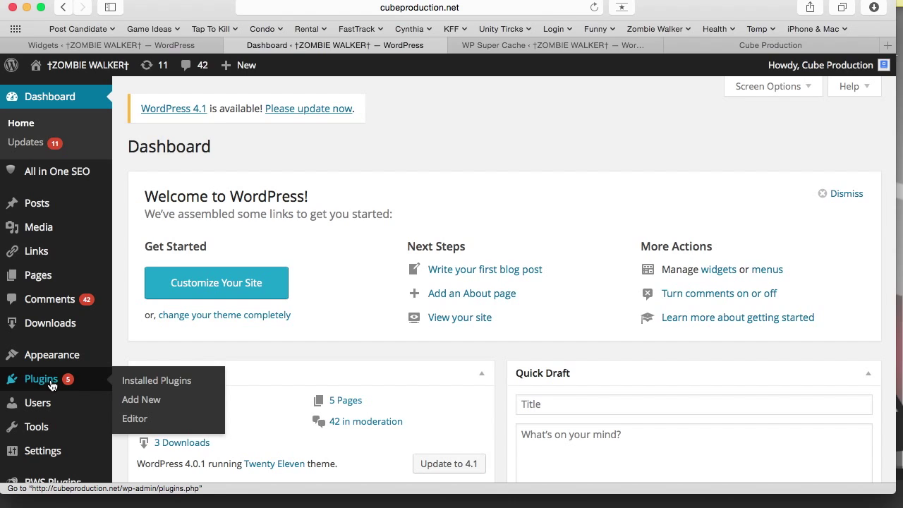
click(141, 399)
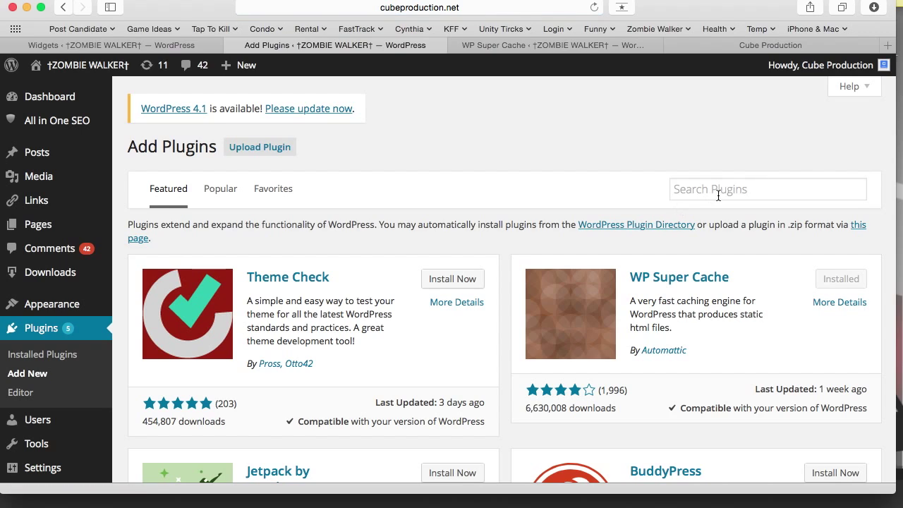
click(718, 195)
text(W)
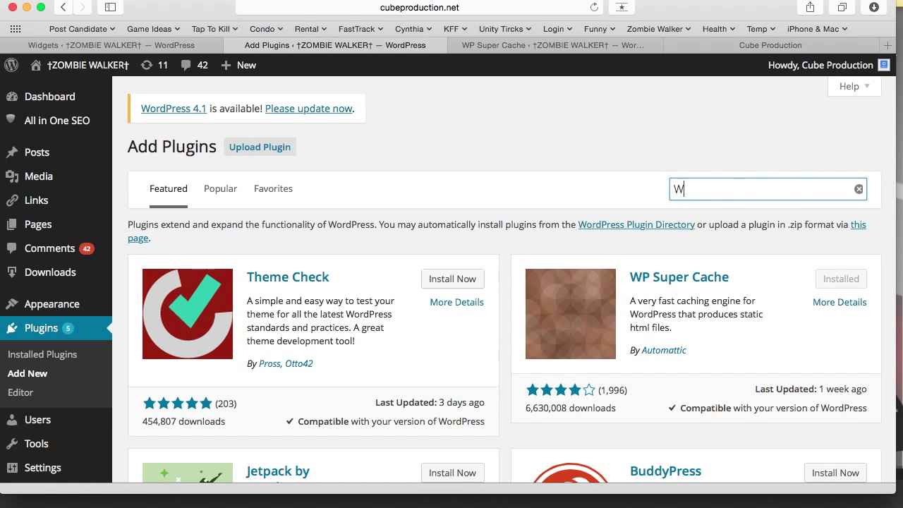
key(Right)
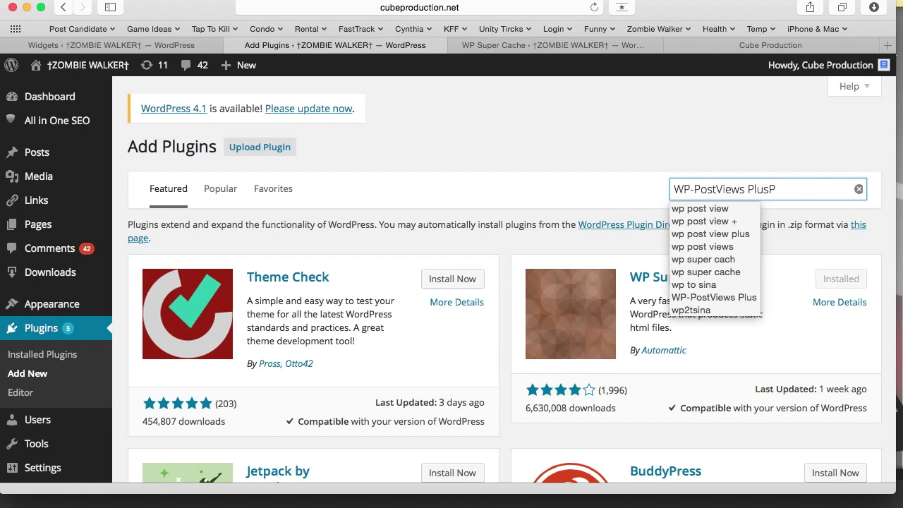
key(BackSpace)
key(Return)
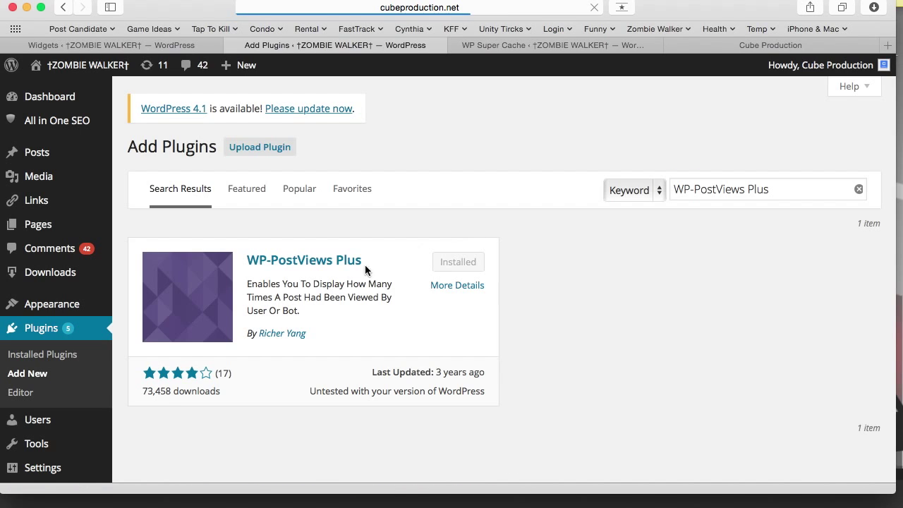
Step: Open the PostViews+ settings and review its basic and display options
scroll(275, 384, down, 2)
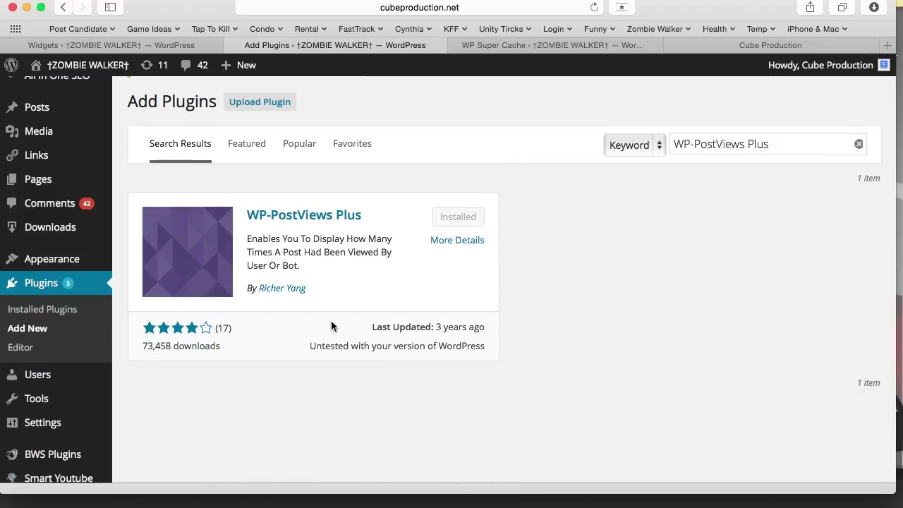
scroll(113, 381, down, 2)
mouse_move(83, 389)
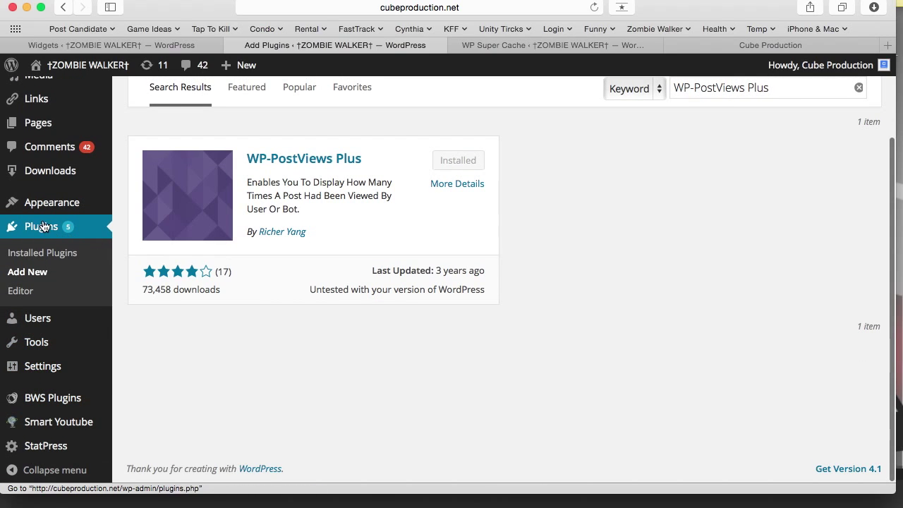
mouse_move(56, 364)
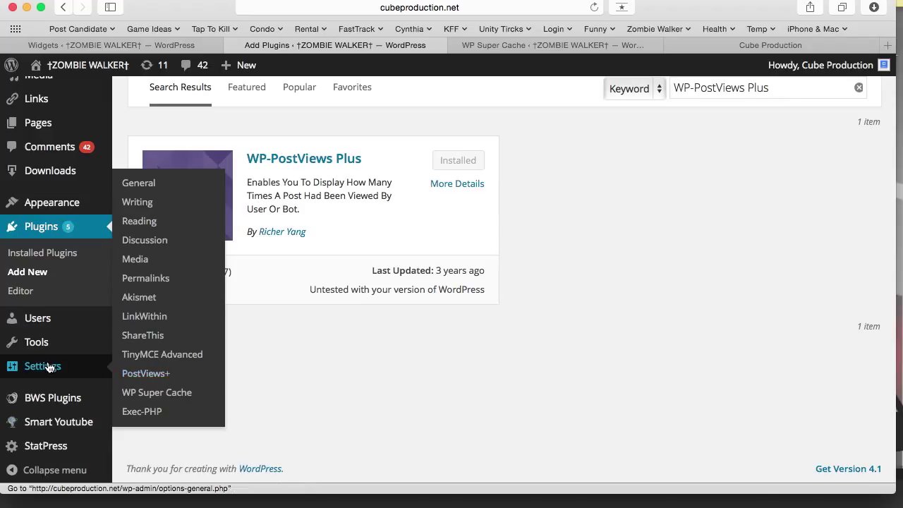
click(146, 374)
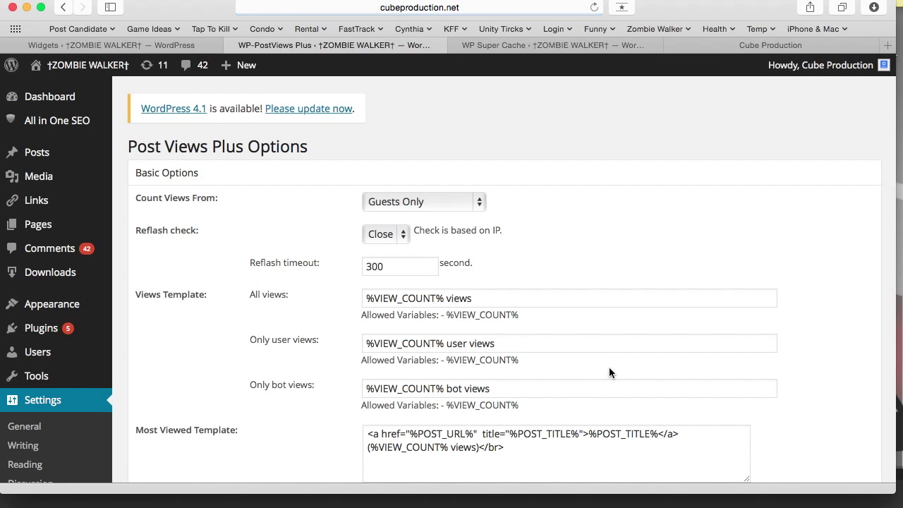
scroll(609, 367, down, 10)
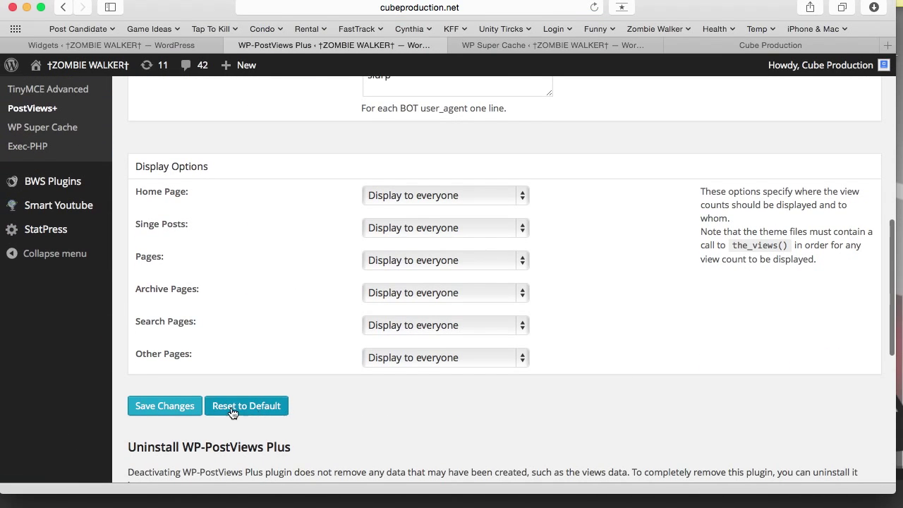
scroll(407, 400, up, 10)
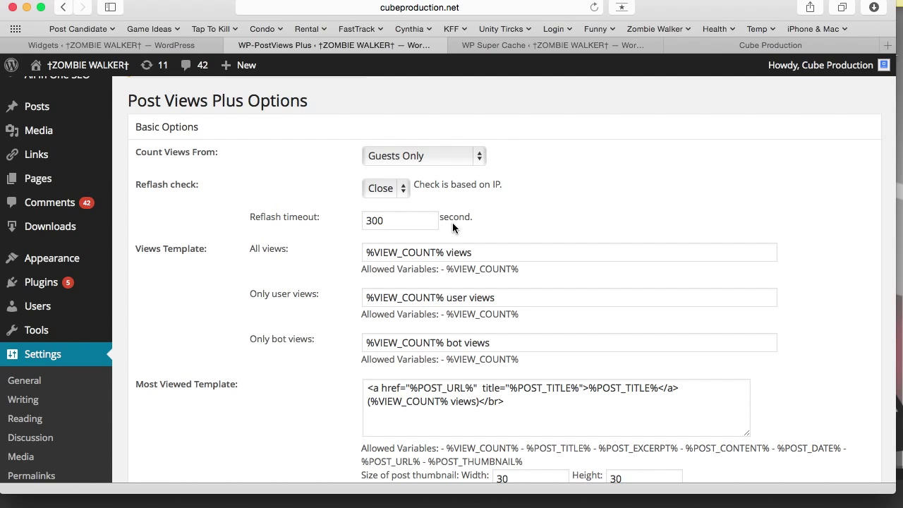
Step: Delete part of the word "views" in the All views template and retype it so the template reads "%VIEW_COUNT% views"
scroll(310, 300, down, 3)
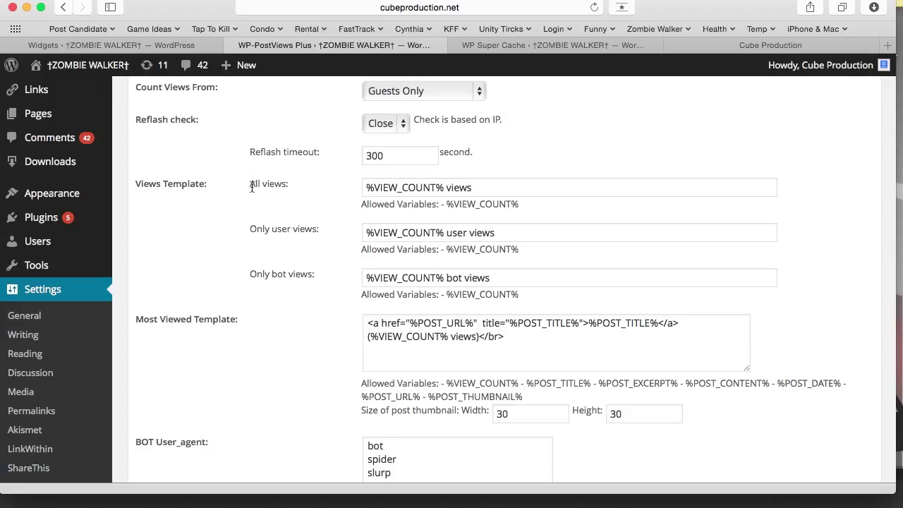
drag(493, 185, 357, 180)
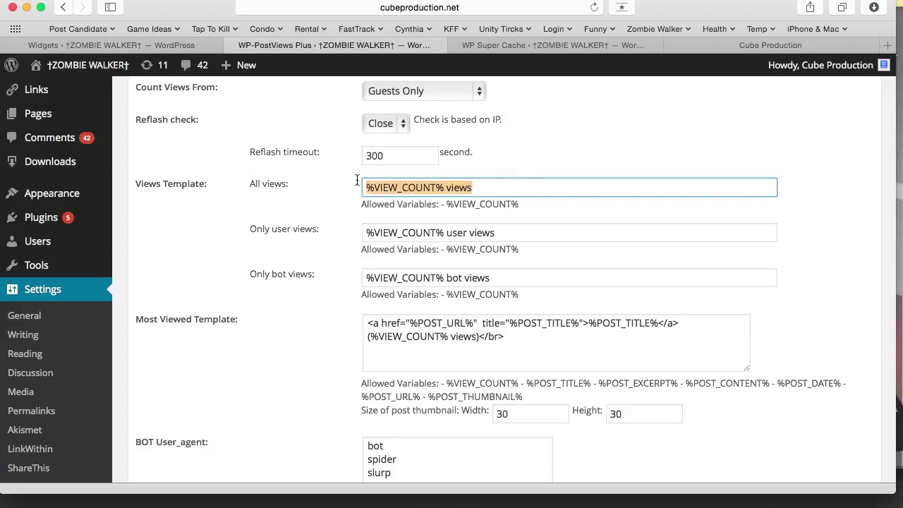
click(508, 185)
key(BackSpace)
key(BackSpace)
key(BackSpace)
key(BackSpace)
text(v)
key(BackSpace)
text(iew)
key(BackSpace)
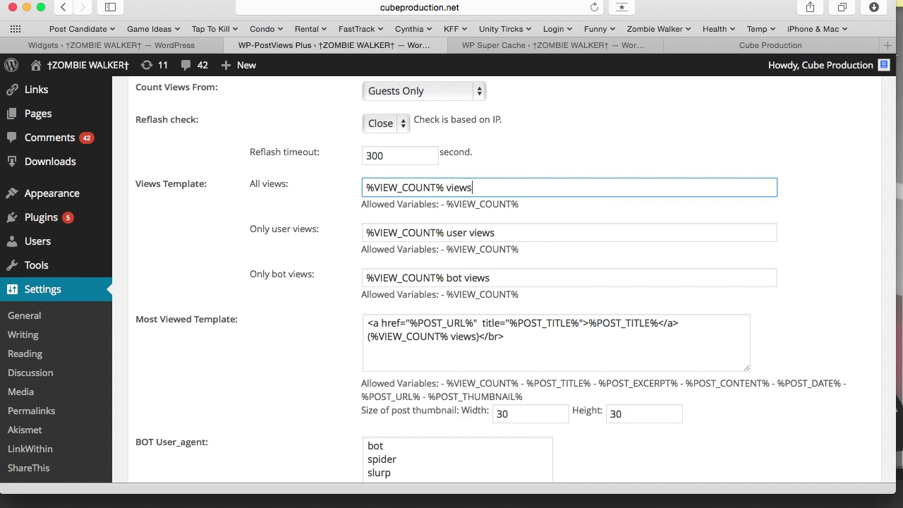
Step: Open the ZOMBIE WALKER site's front page in a new browser tab
scroll(334, 267, up, 3)
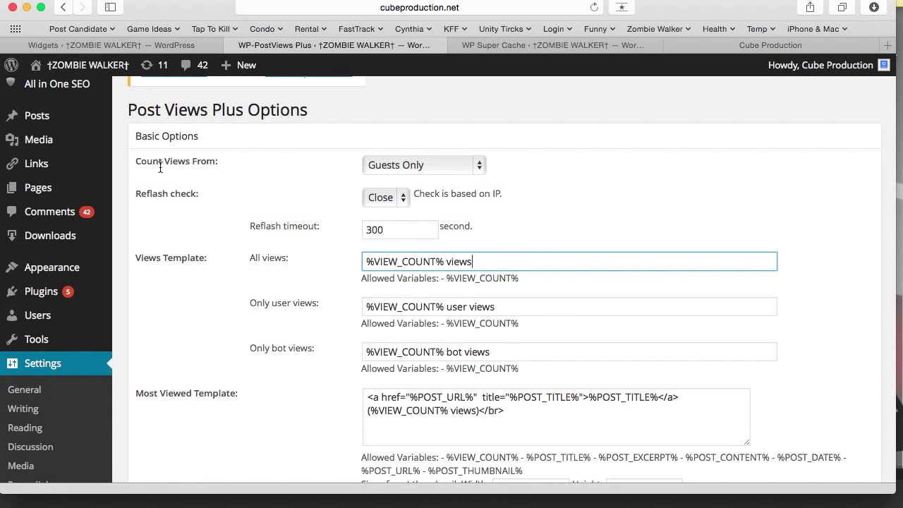
right_click(50, 116)
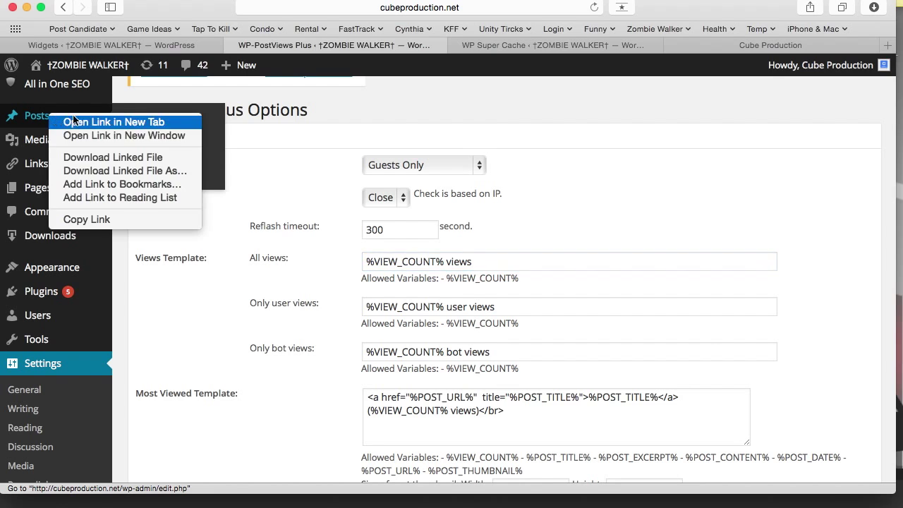
right_click(84, 65)
click(109, 68)
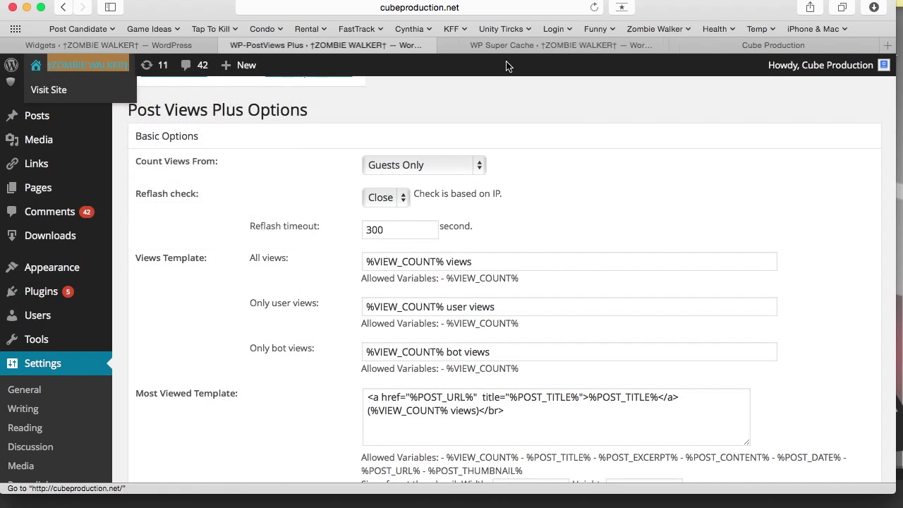
click(458, 47)
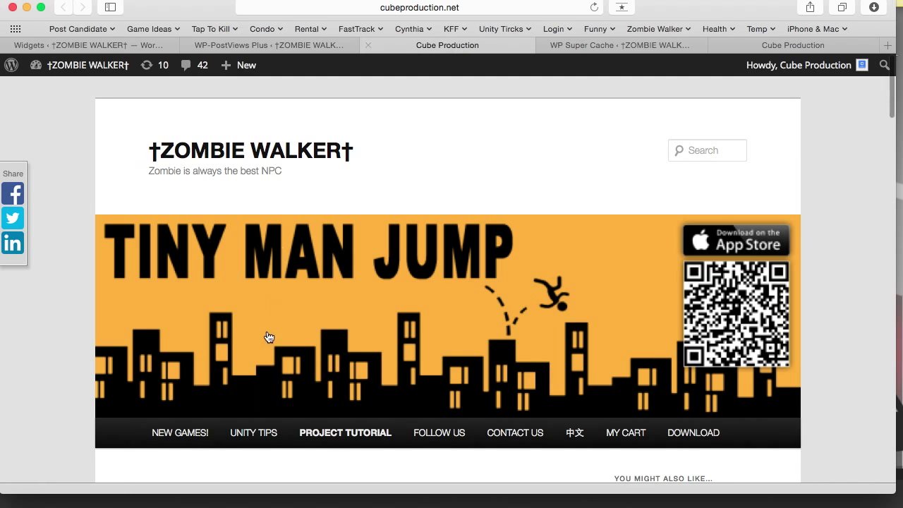
Step: Highlight the "views" label under the title of the "Implement iAD Banner Into Your Game" post, and close that tab
scroll(267, 350, down, 5)
click(296, 278)
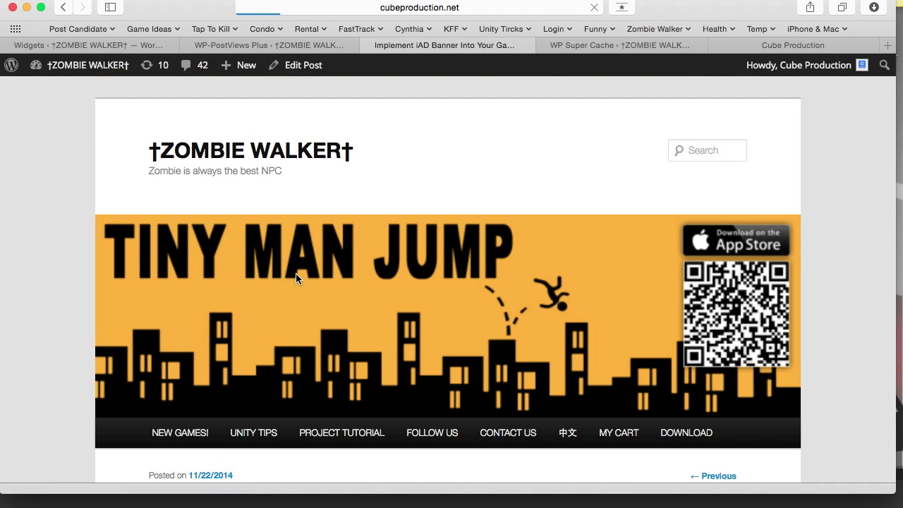
scroll(423, 381, down, 3)
drag(255, 436, 286, 436)
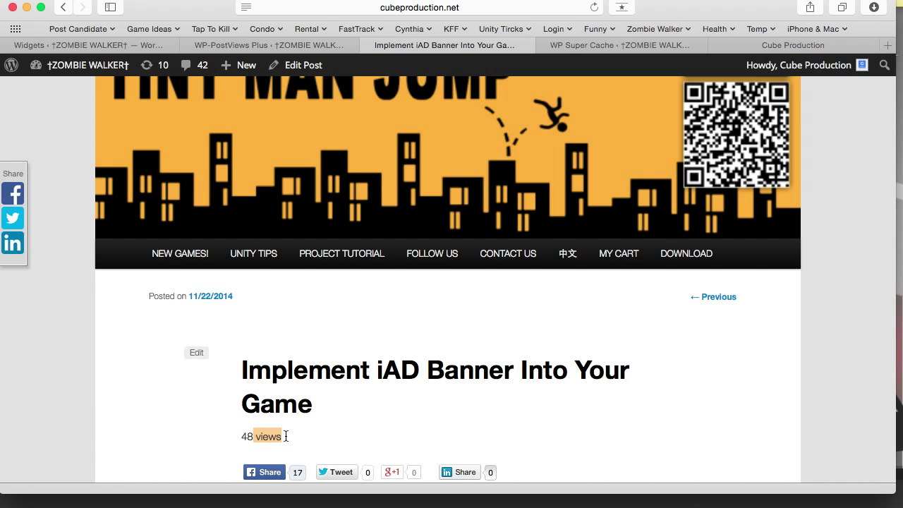
key(super+w)
Step: Review the Views Template and Most Viewed Template fields on the Post Views Plus Options page
scroll(289, 299, down, 2)
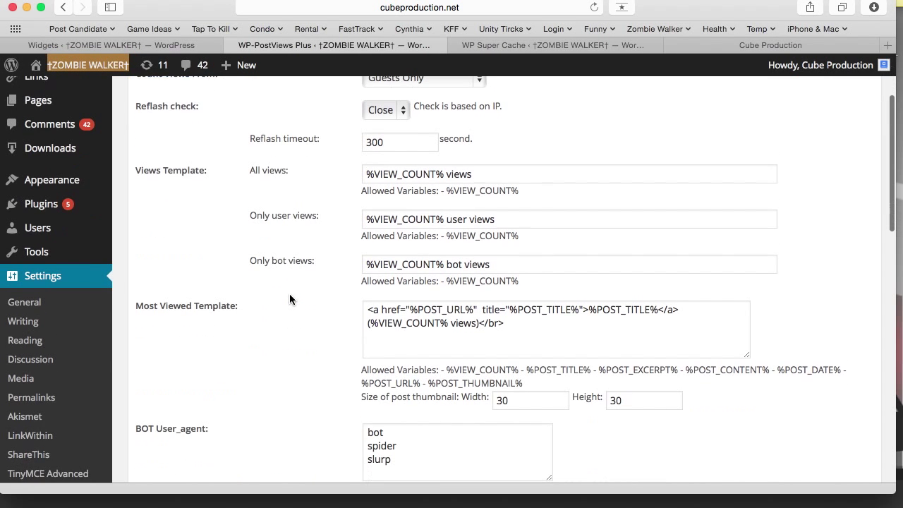
scroll(333, 327, down, 2)
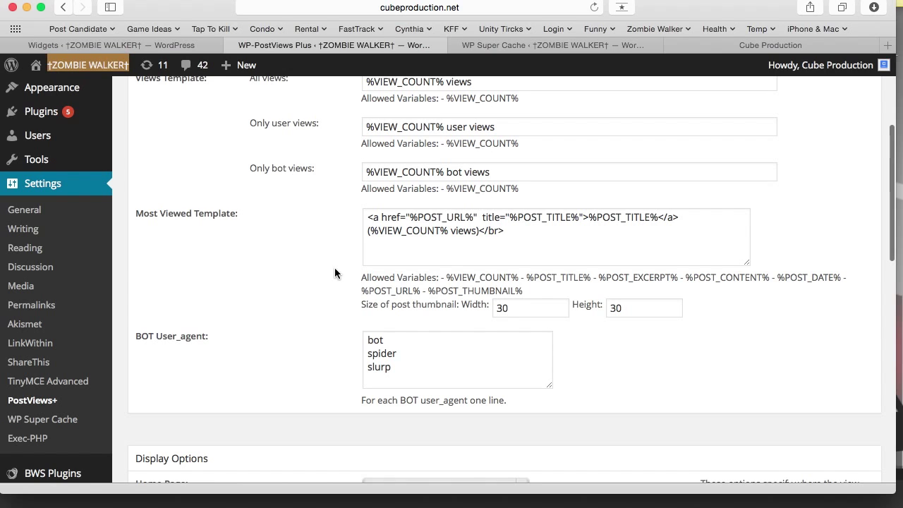
scroll(334, 272, up, 5)
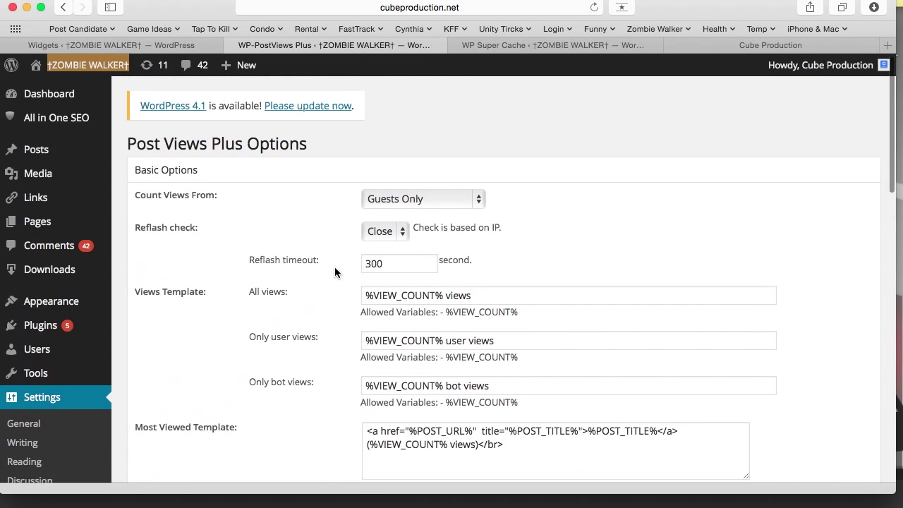
scroll(282, 367, down, 3)
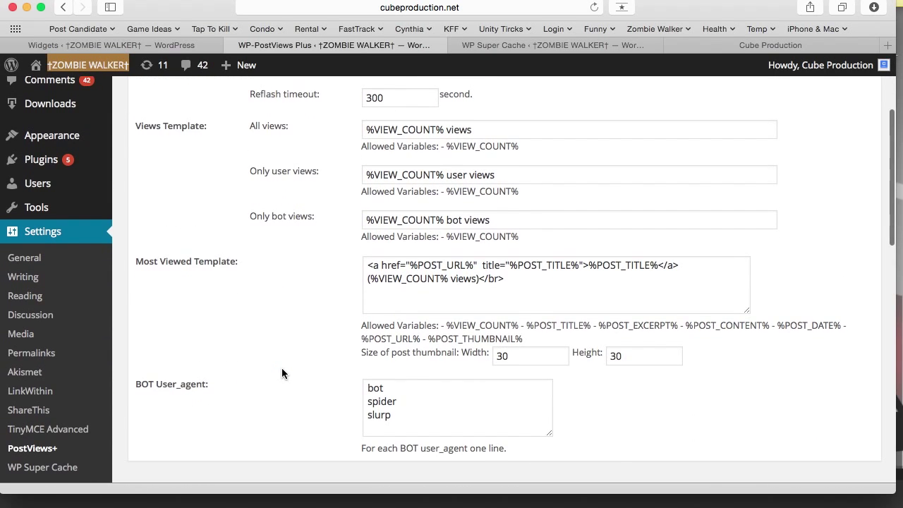
scroll(282, 367, up, 1)
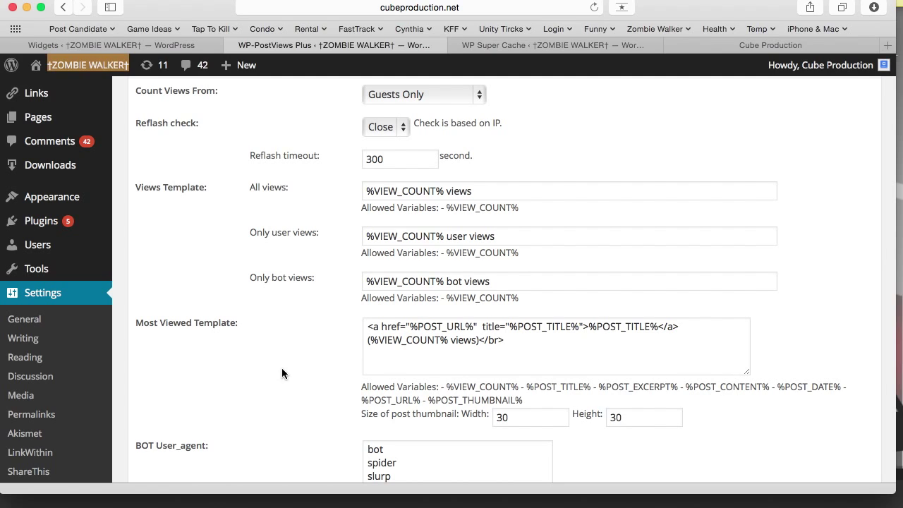
Step: Open the Twenty Eleven theme's content-single.php file in the WordPress theme editor
mouse_move(35, 255)
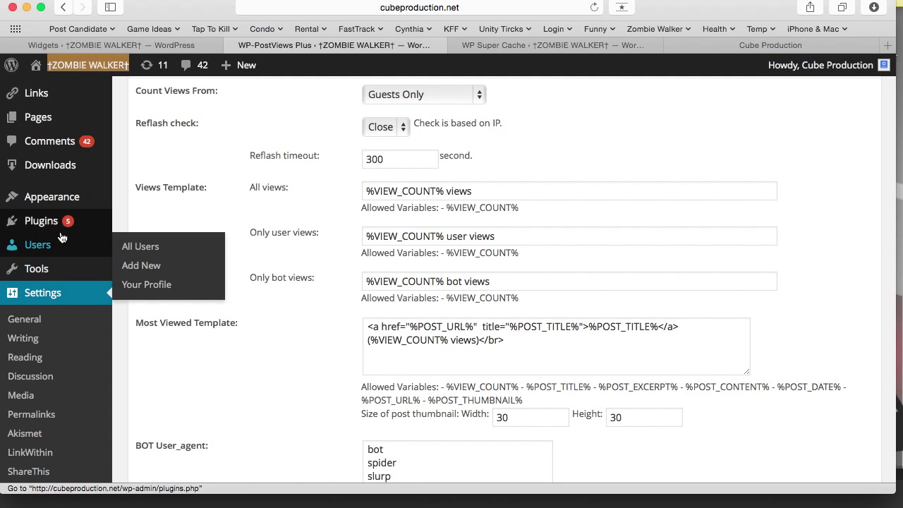
mouse_move(43, 204)
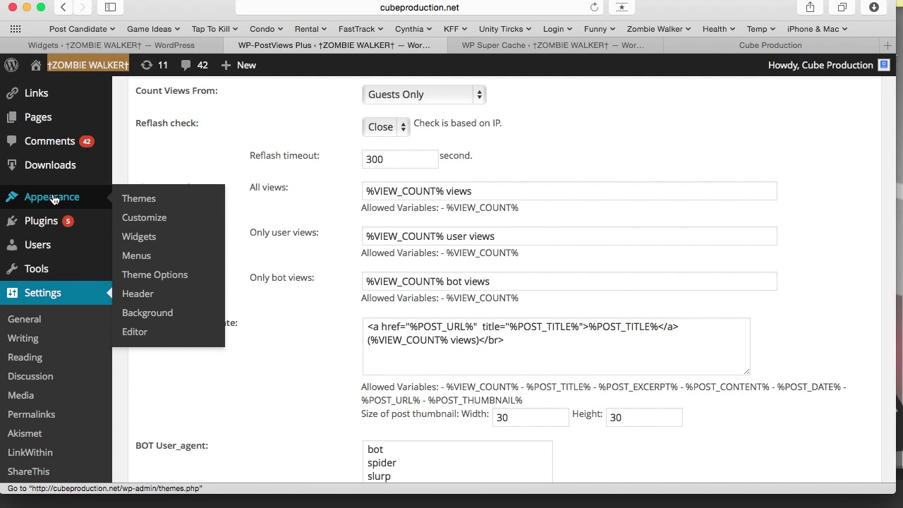
click(137, 332)
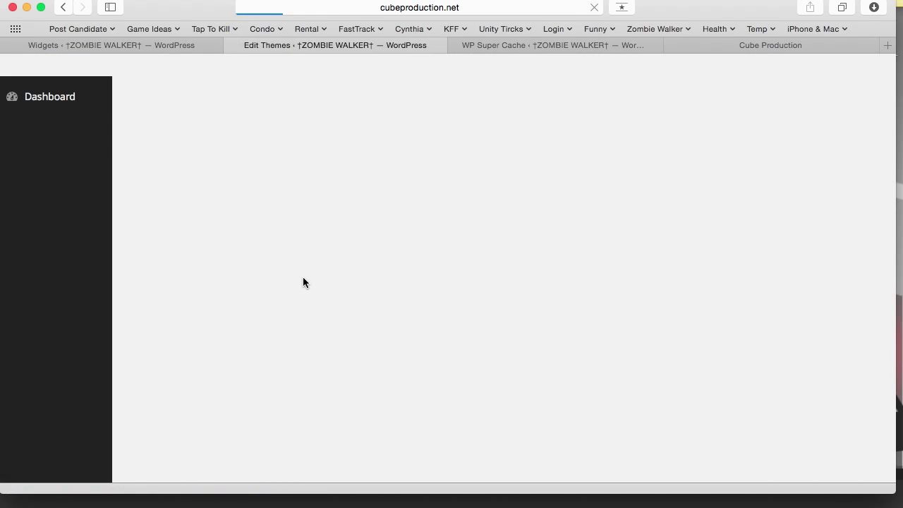
scroll(743, 336, down, 5)
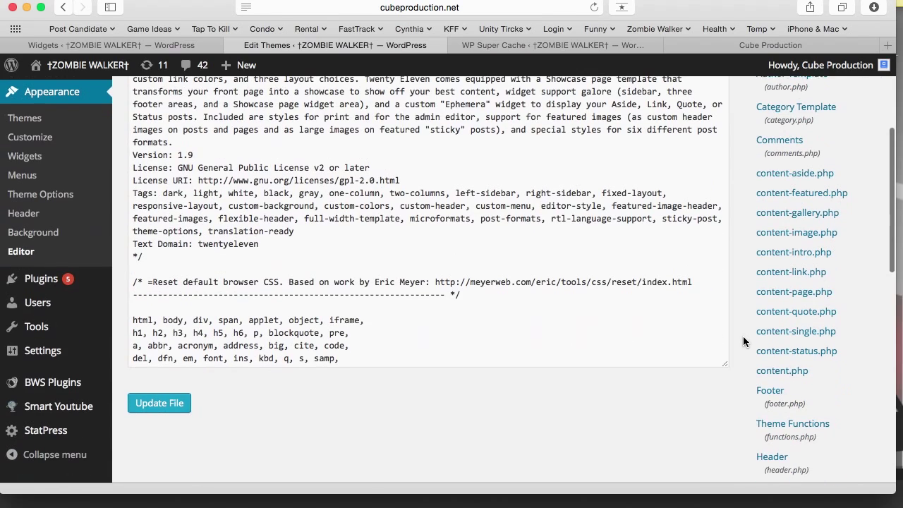
click(805, 333)
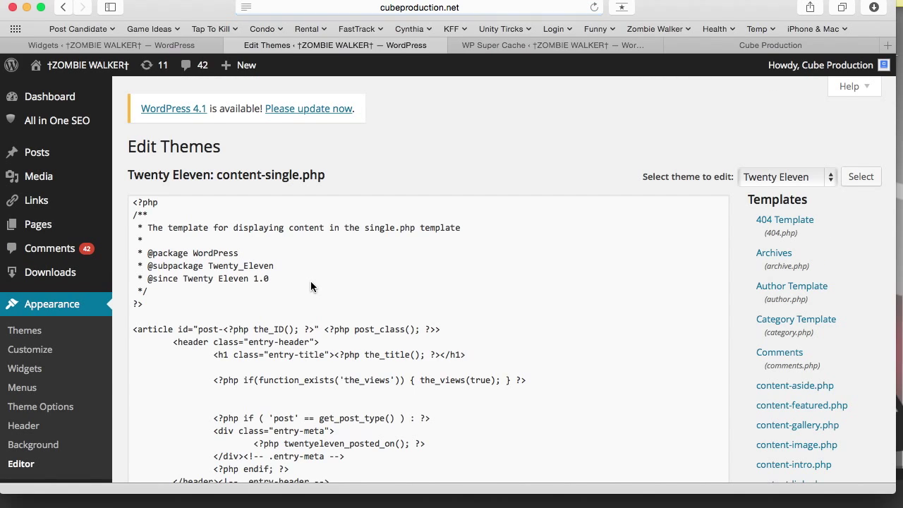
Step: Highlight the the_views function line in content-single.php and the entry-title heading line above it
scroll(254, 346, down, 2)
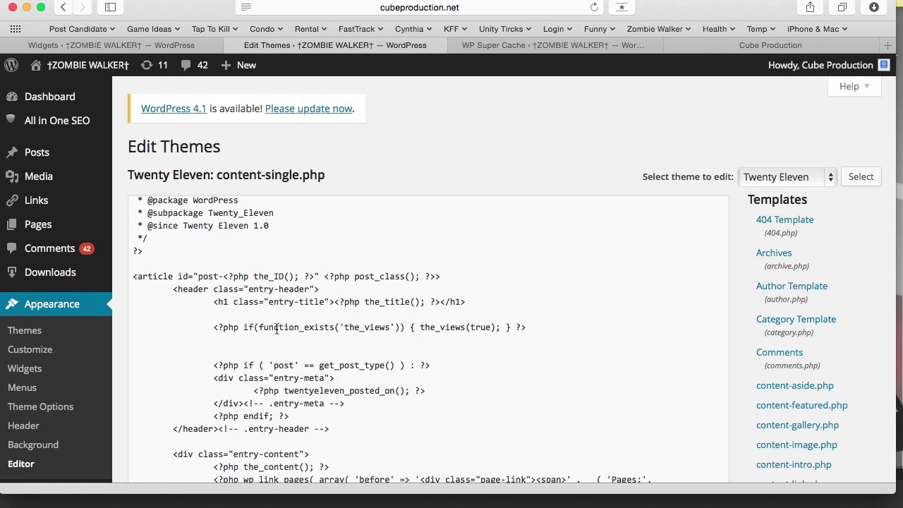
scroll(272, 346, down, 2)
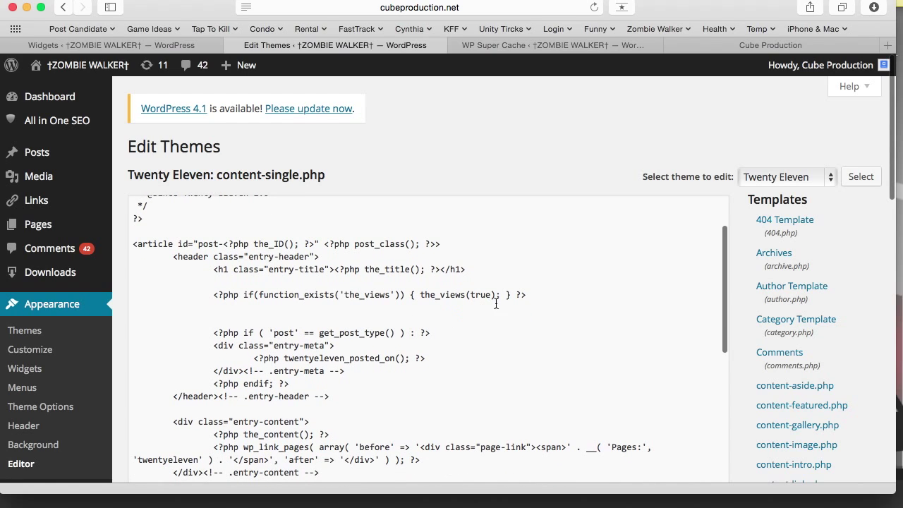
drag(533, 295, 206, 299)
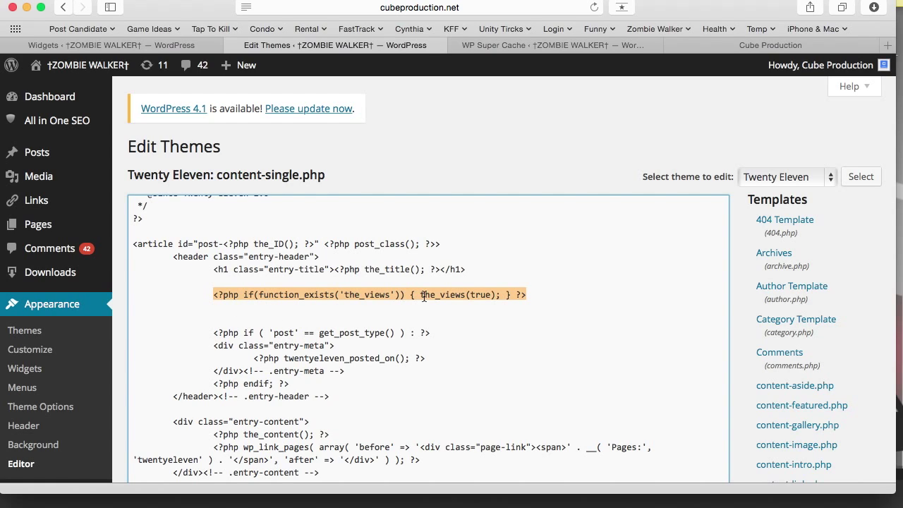
click(209, 269)
drag(471, 269, 208, 269)
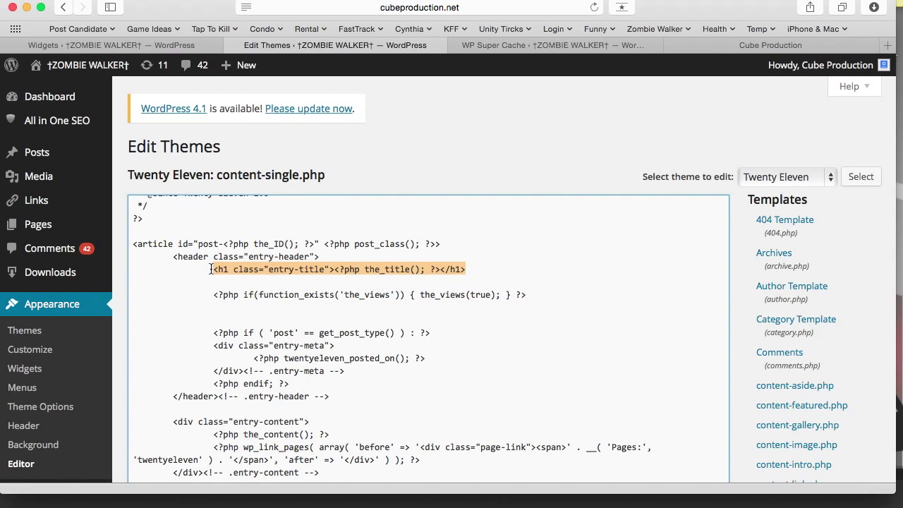
click(331, 318)
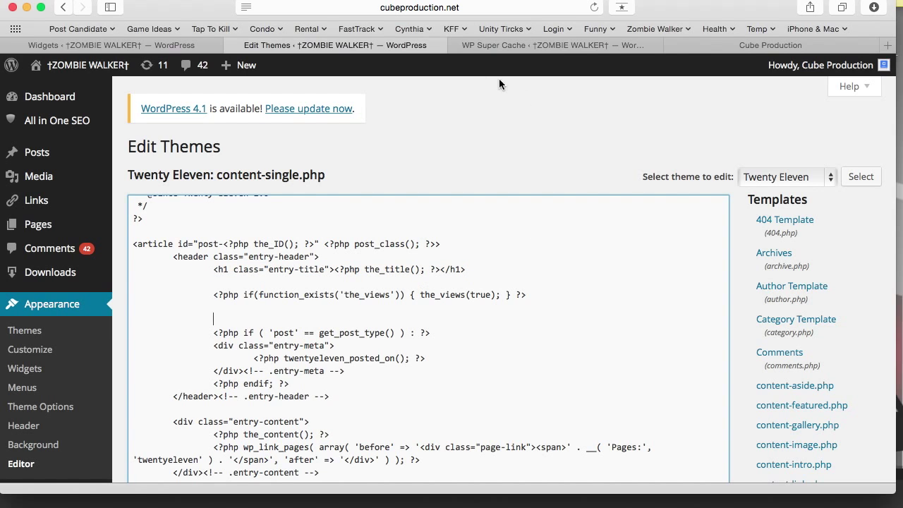
Step: Open the "How To Create a Blood Splash FX in Unity Shuriken" post, check the view count under its title, and close that tab
click(541, 47)
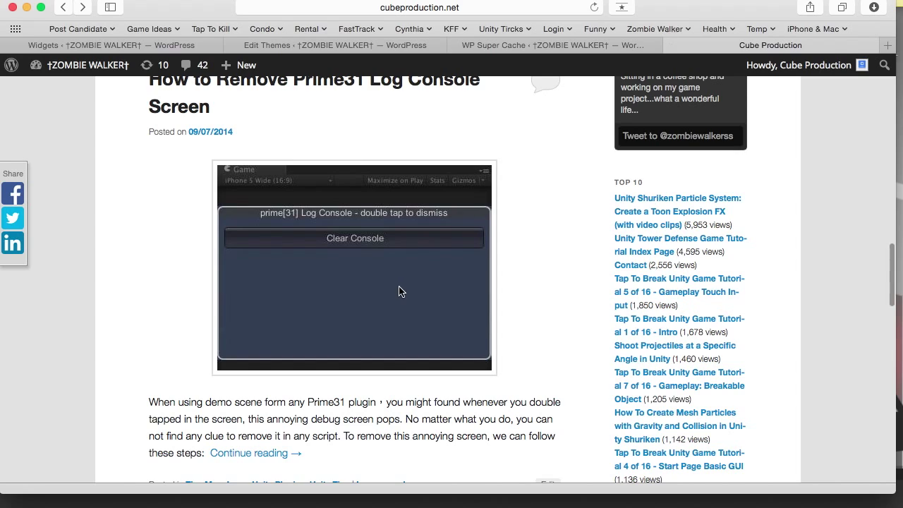
scroll(399, 286, up, 10)
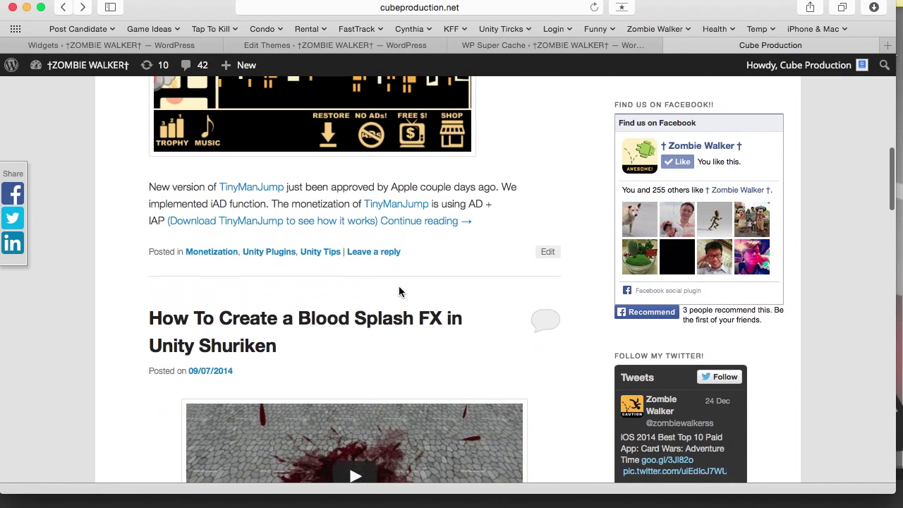
click(292, 329)
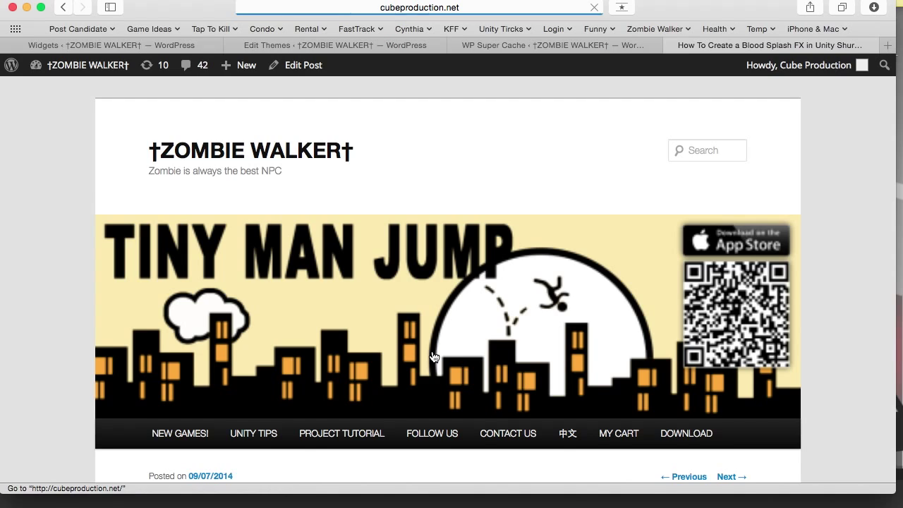
scroll(285, 338, down, 8)
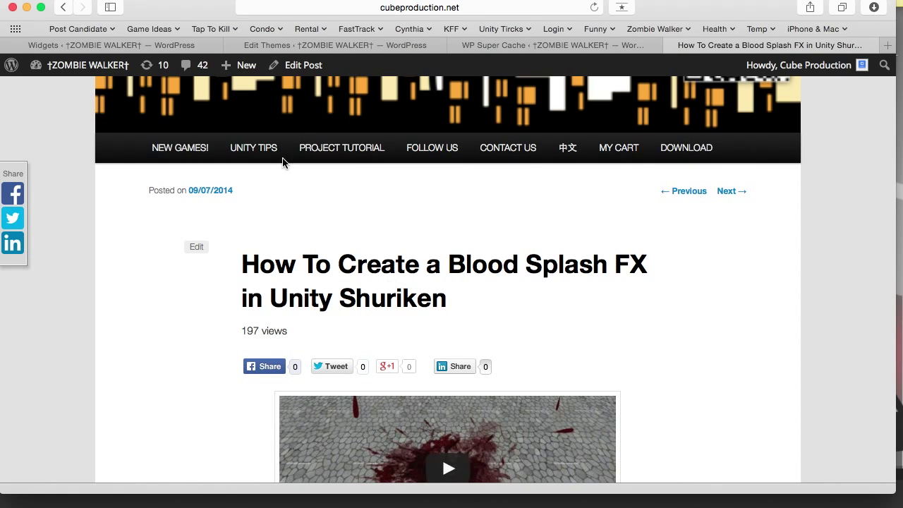
key(super+w)
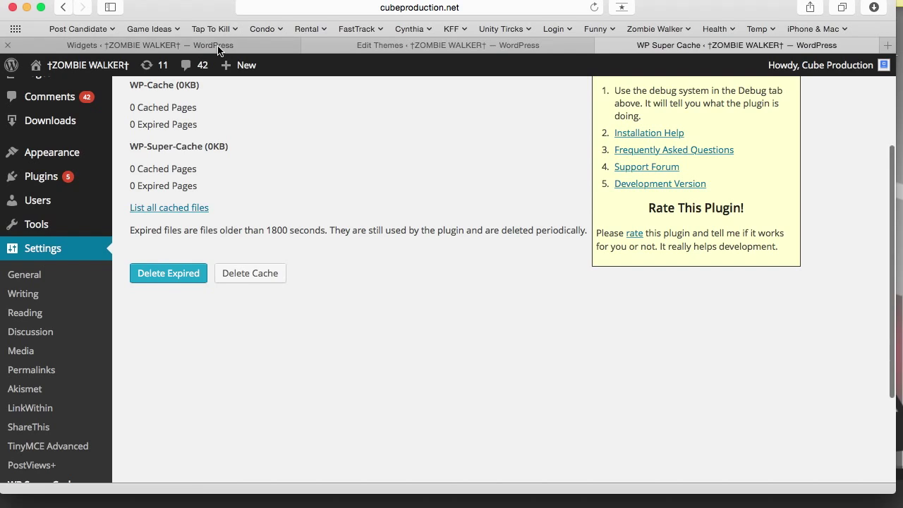
Step: Return to the theme editor and examine content-single.php, highlighting part of its file heading and checking the code around the the_views line
click(219, 48)
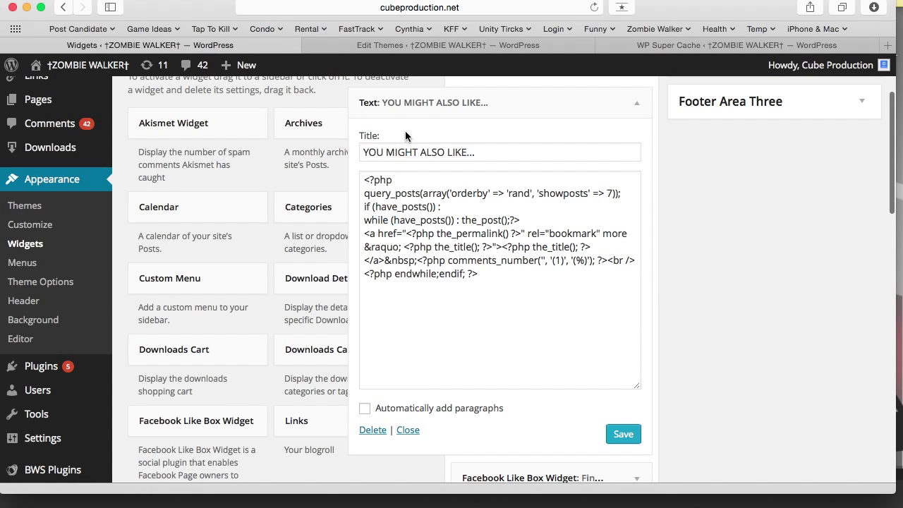
click(410, 48)
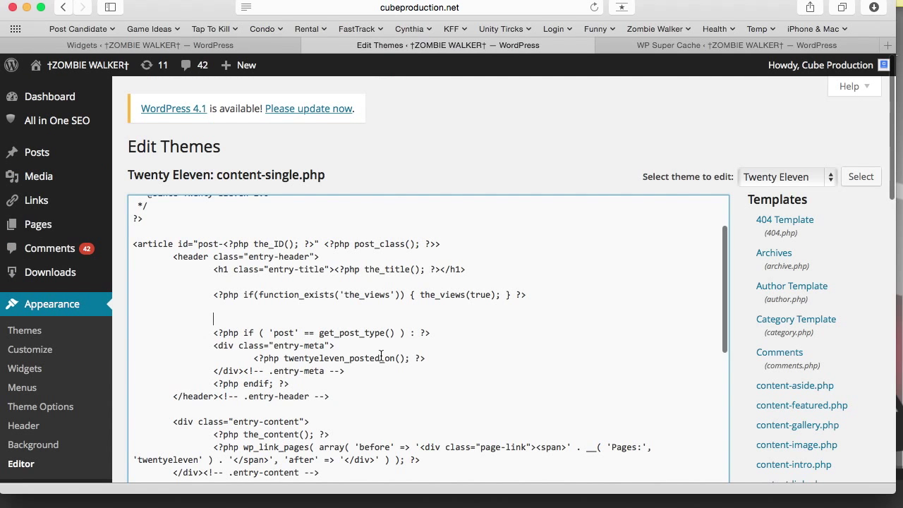
scroll(381, 356, up, 2)
scroll(818, 395, down, 5)
scroll(817, 397, up, 4)
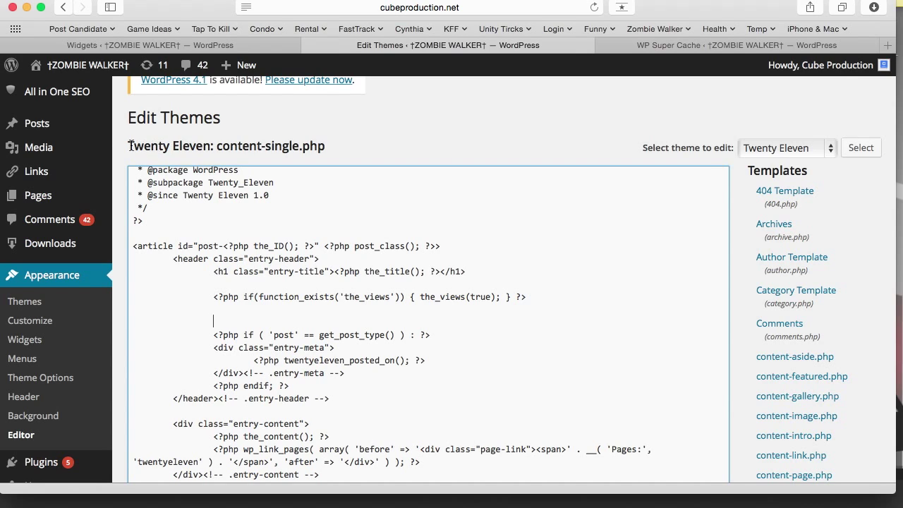
drag(128, 146, 195, 147)
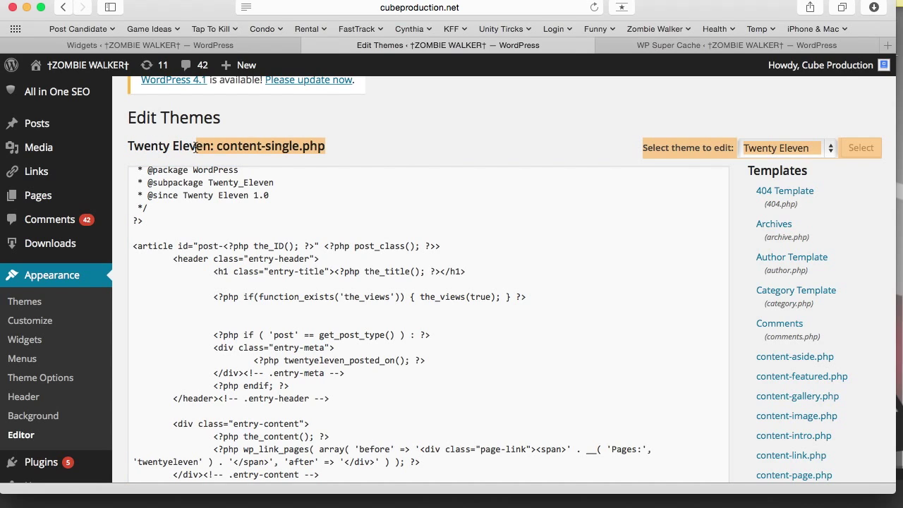
scroll(734, 345, down, 5)
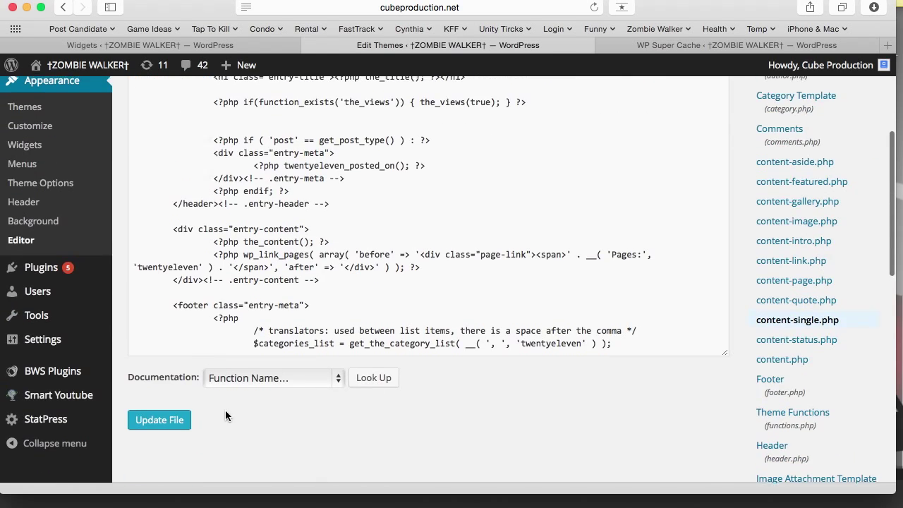
scroll(225, 410, up, 1)
mouse_move(49, 347)
mouse_move(70, 360)
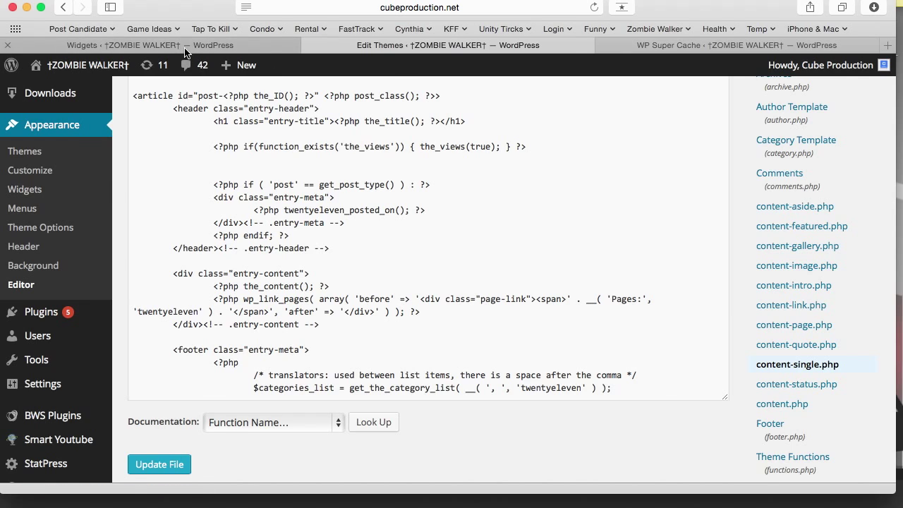
Step: Open the ZOMBIE WALKER front page from the WP Super Cache tab and examine the TOP 10 list in the sidebar
click(263, 46)
click(663, 46)
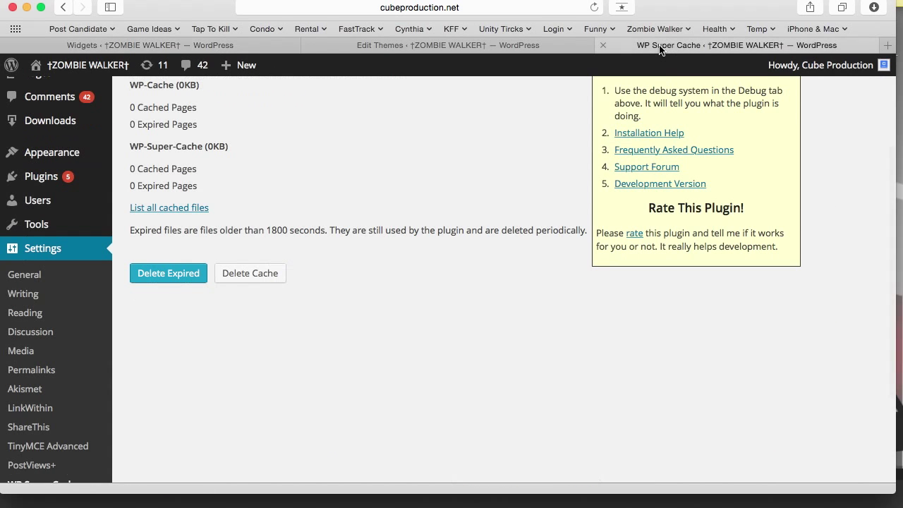
click(87, 65)
scroll(816, 402, down, 10)
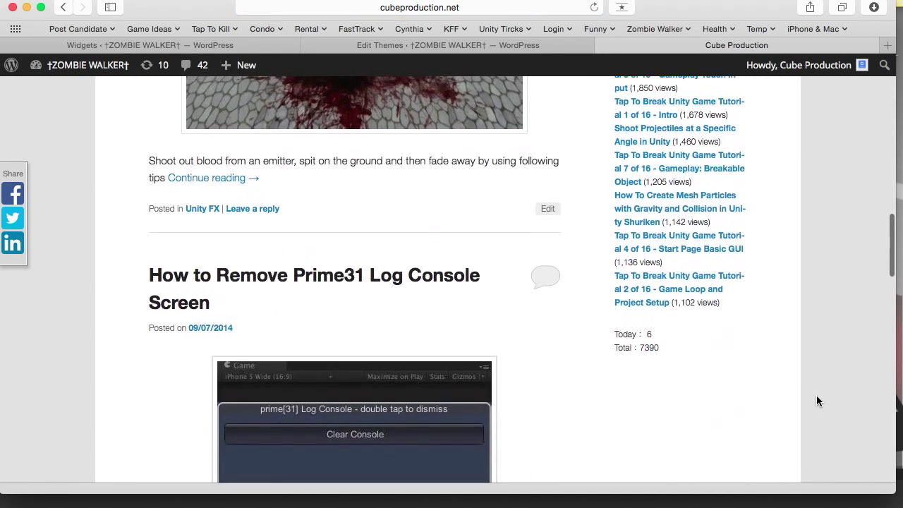
scroll(816, 401, up, 4)
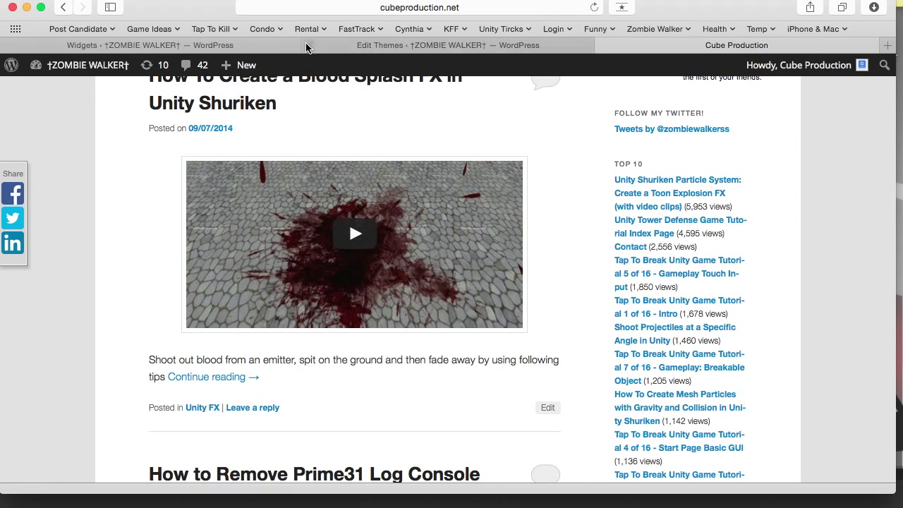
Step: Open the PostViews+ settings from the Widgets page and place the cursor at the end of the Most Viewed Template
click(202, 45)
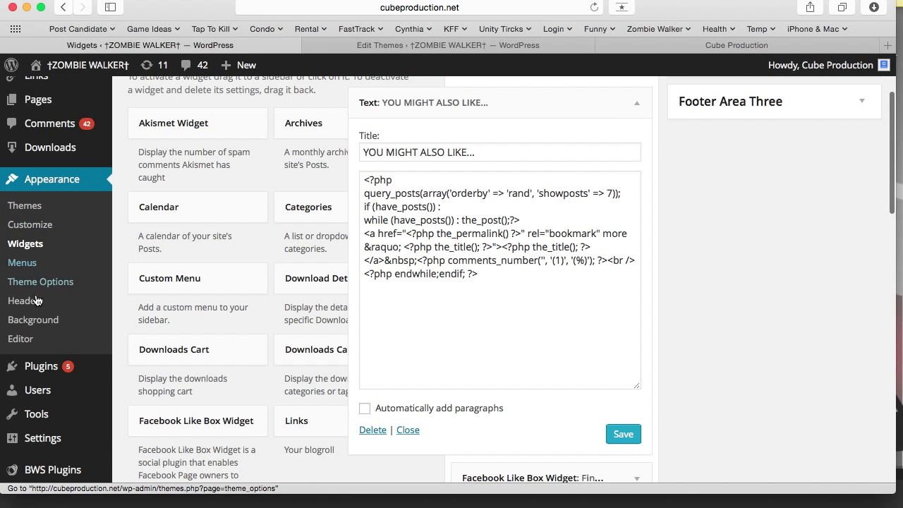
mouse_move(42, 373)
scroll(43, 373, down, 4)
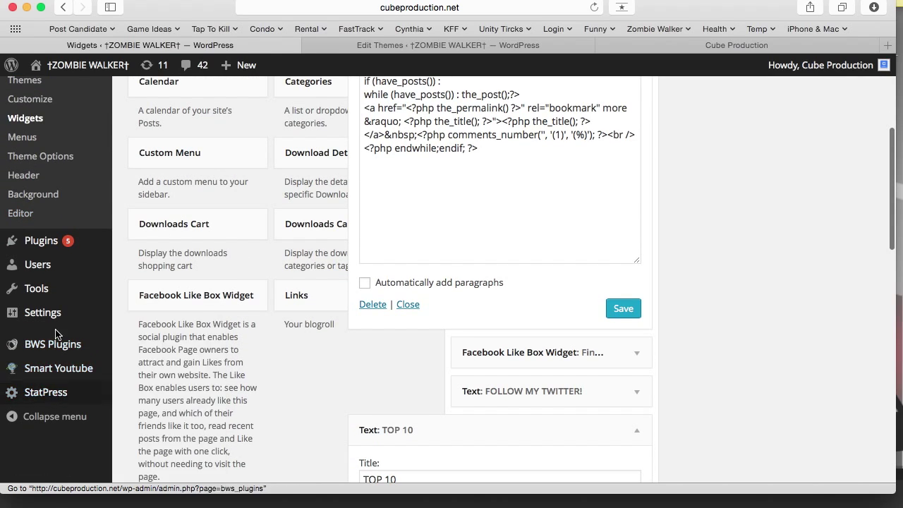
mouse_move(51, 319)
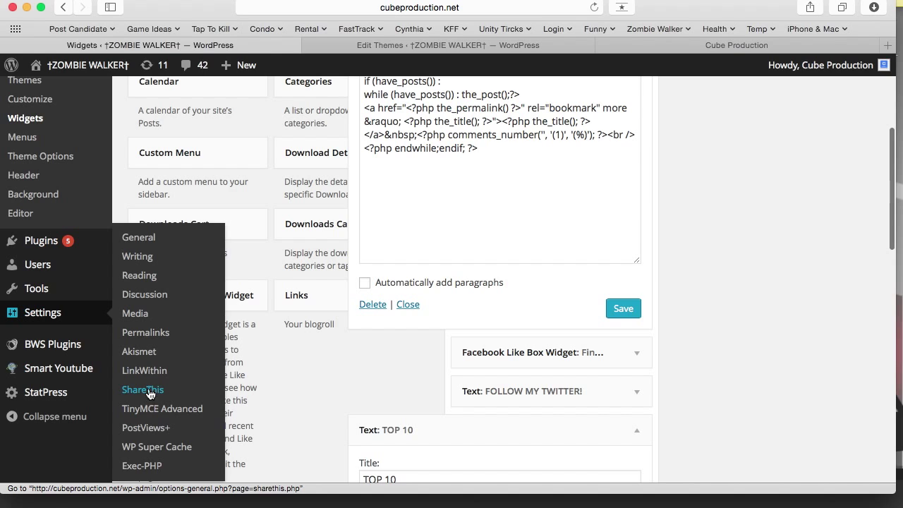
click(146, 428)
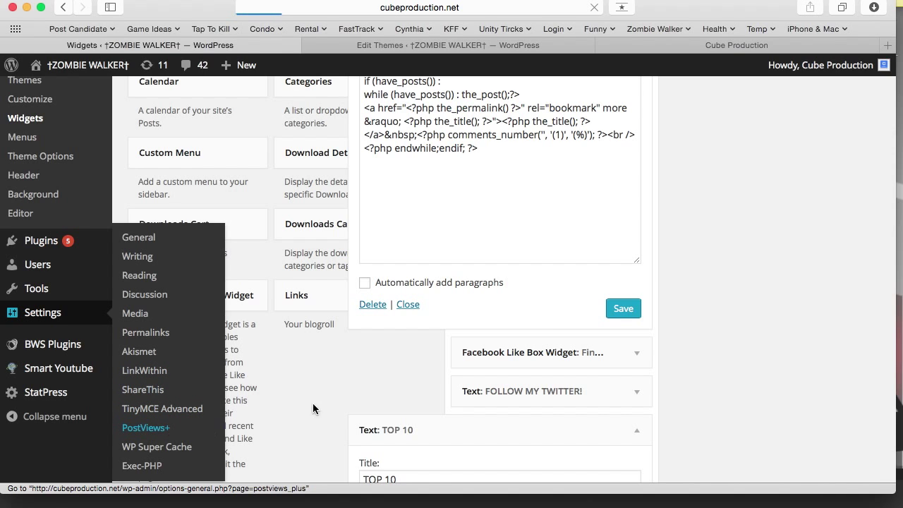
scroll(723, 321, down, 5)
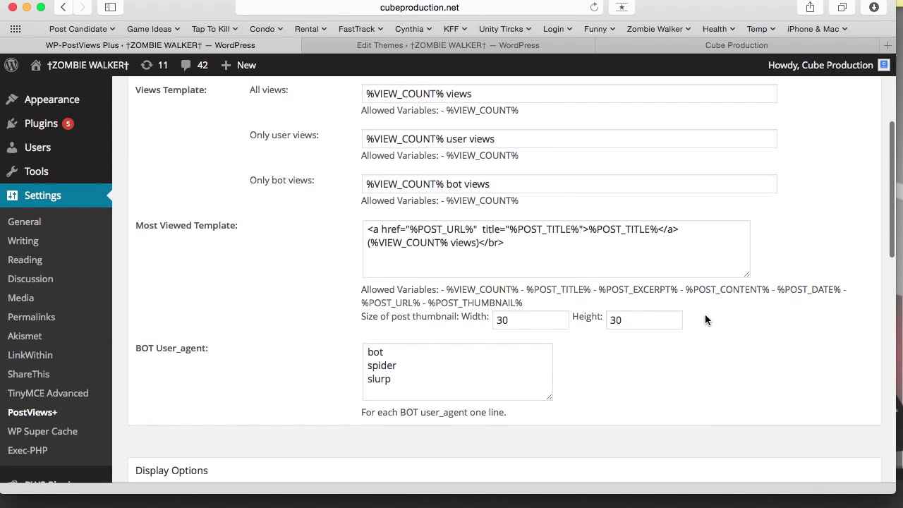
click(543, 243)
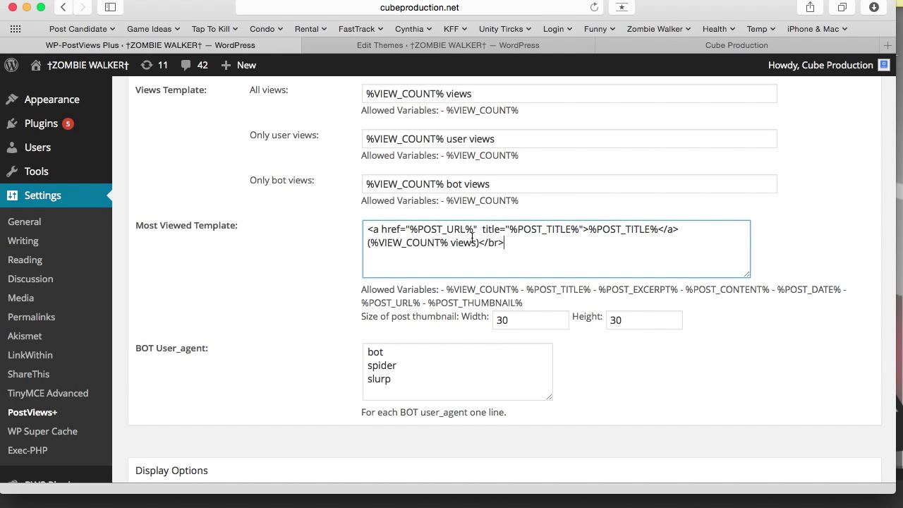
Step: Examine the Most Viewed Template code, highlighting the whole snippet and its POST_URL and POST_TITLE variables
scroll(471, 238, up, 1)
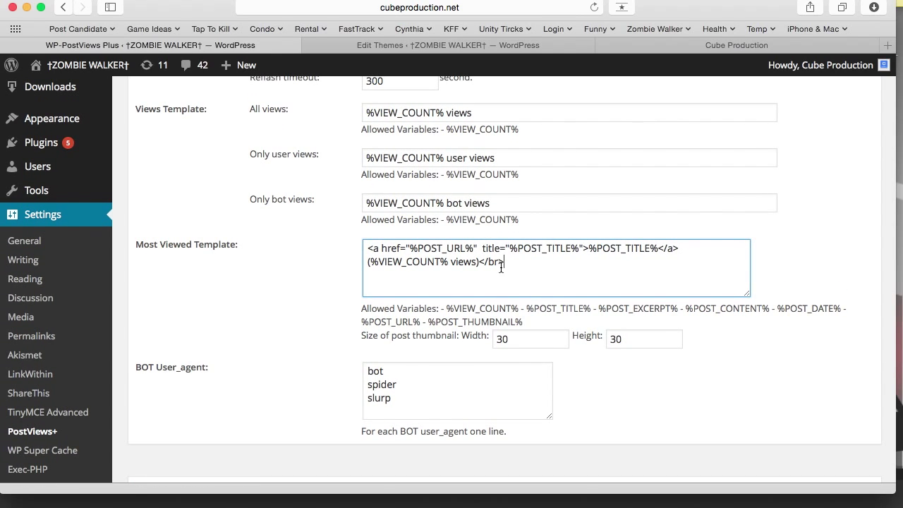
drag(508, 263, 350, 247)
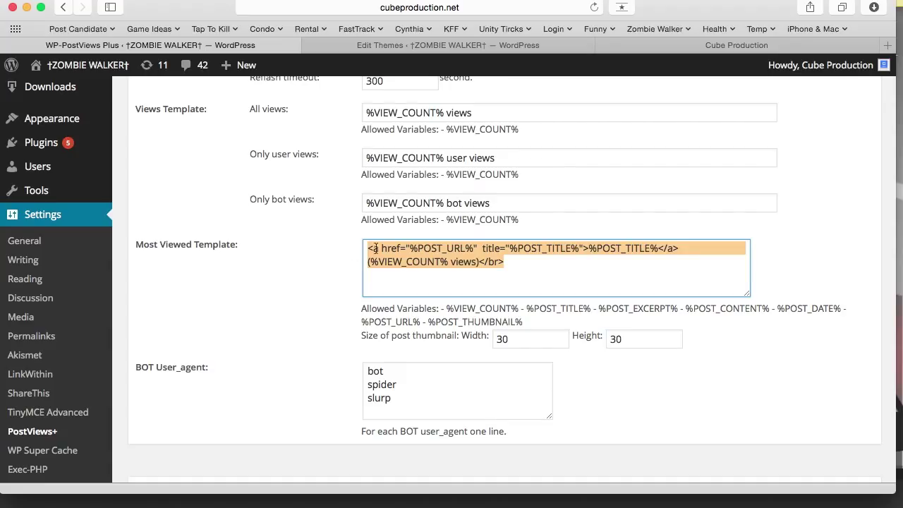
click(485, 260)
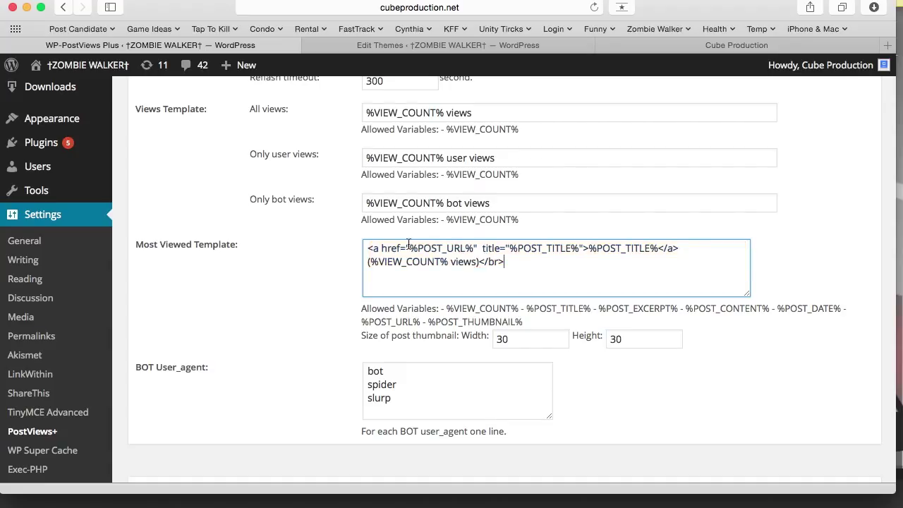
double_click(433, 248)
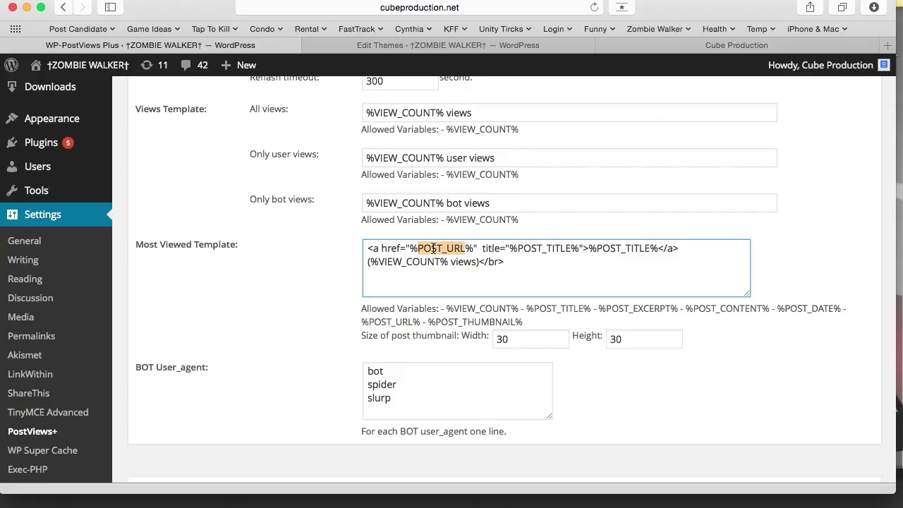
click(514, 259)
double_click(436, 247)
double_click(542, 248)
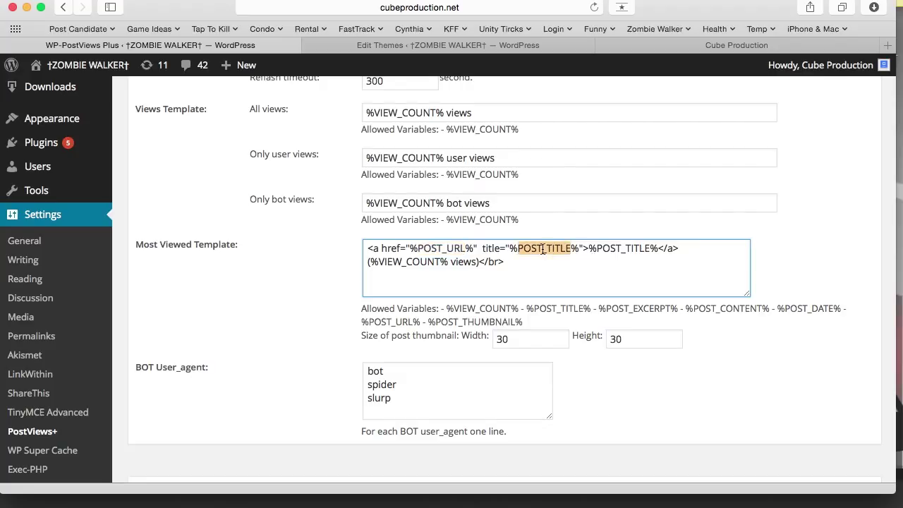
triple_click(402, 267)
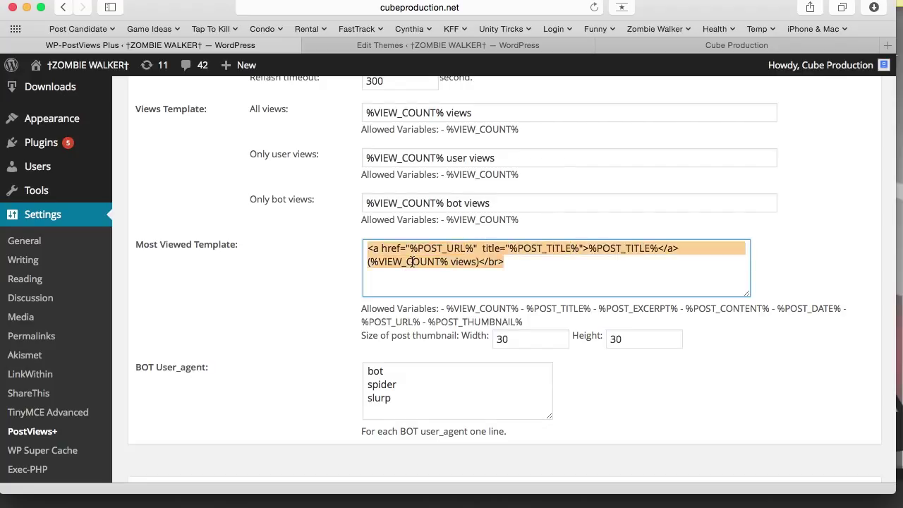
click(503, 268)
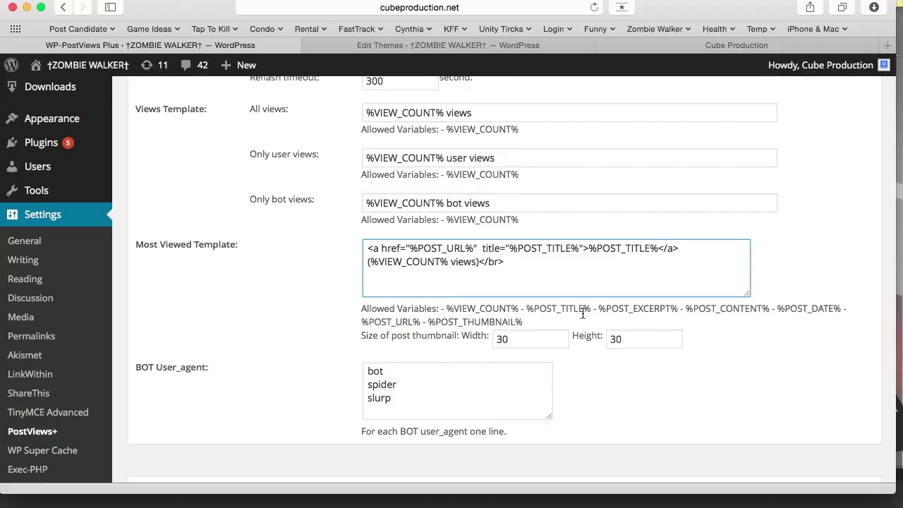
Step: Review the allowed variables POST_EXCERPT, POST_CONTENT and POST_THUMBNAIL under the Most Viewed Template, and highlight the template code again
double_click(626, 307)
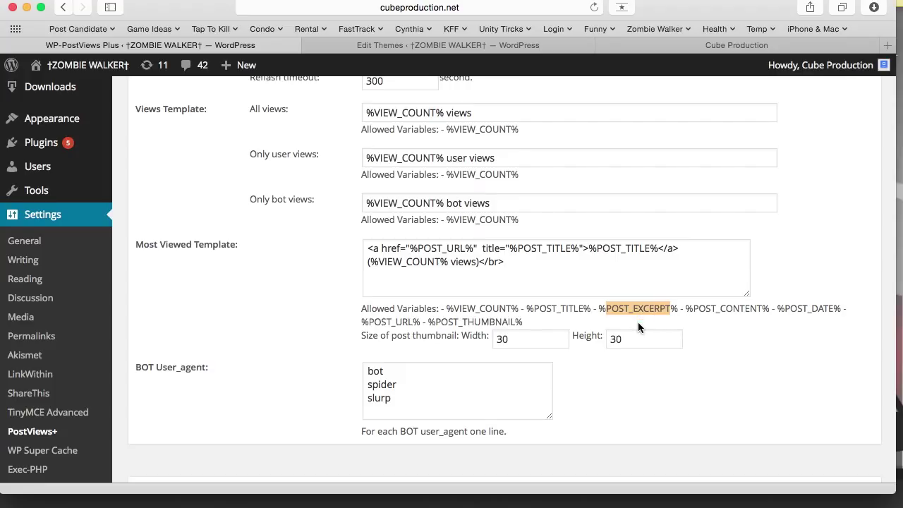
double_click(733, 308)
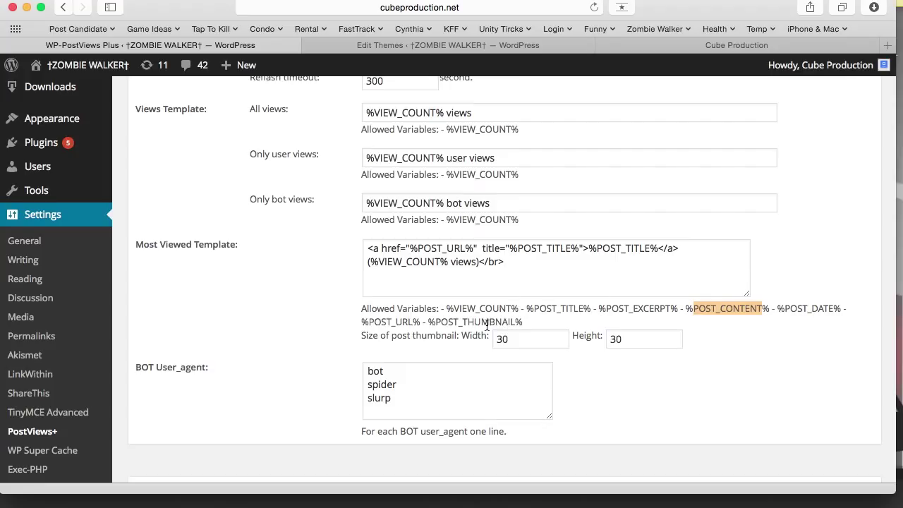
double_click(459, 322)
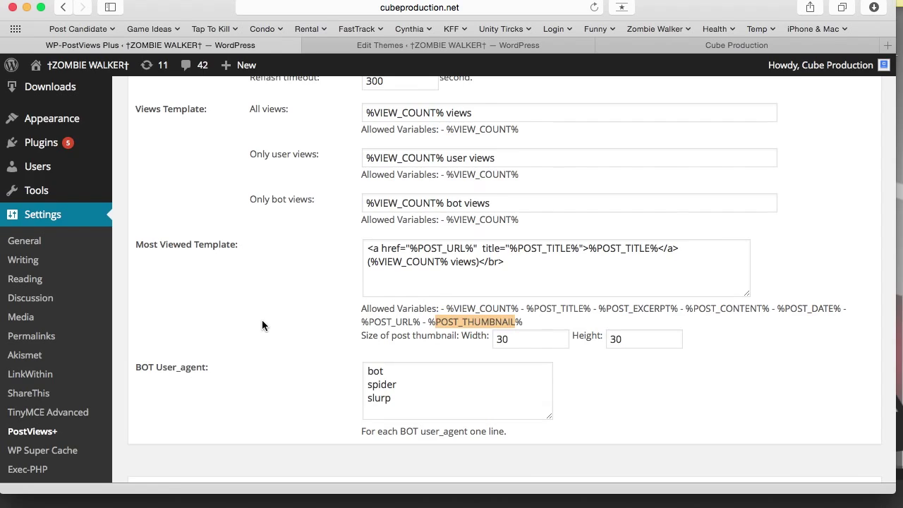
scroll(262, 320, down, 3)
scroll(261, 321, up, 3)
drag(524, 263, 354, 254)
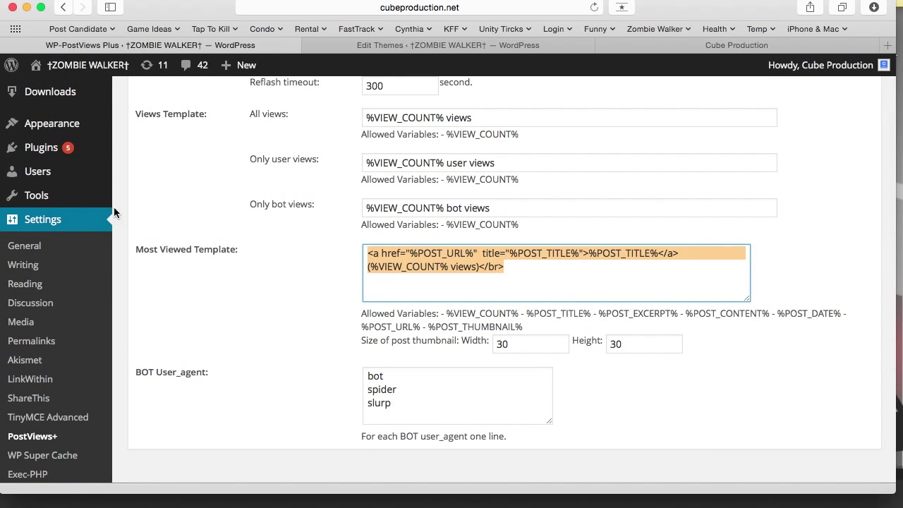
Step: Open the Widgets page and look through the available and inactive widgets, locating the Text widget for arbitrary text or HTML
scroll(73, 197, up, 3)
mouse_move(79, 189)
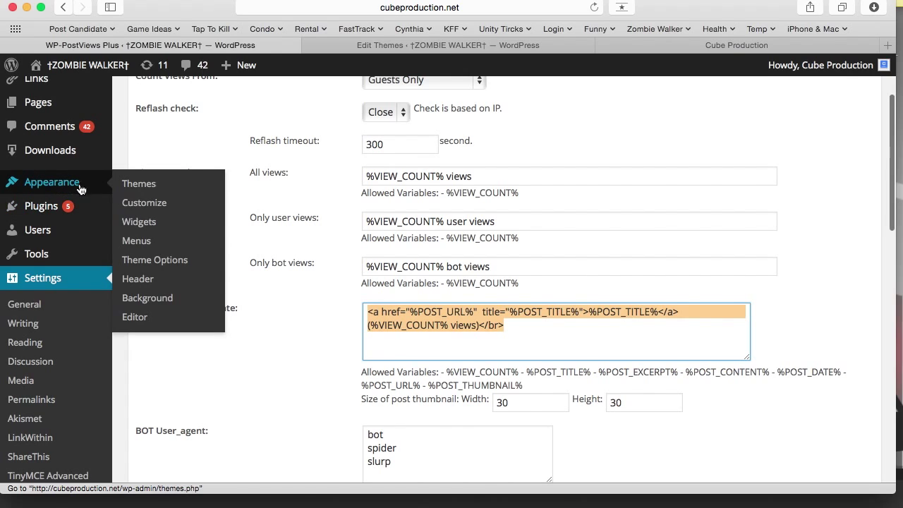
click(138, 222)
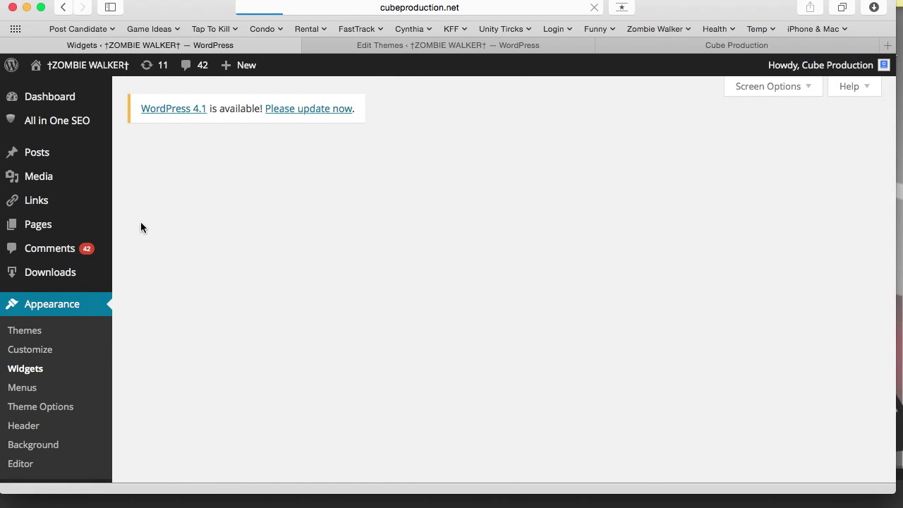
scroll(785, 342, down, 5)
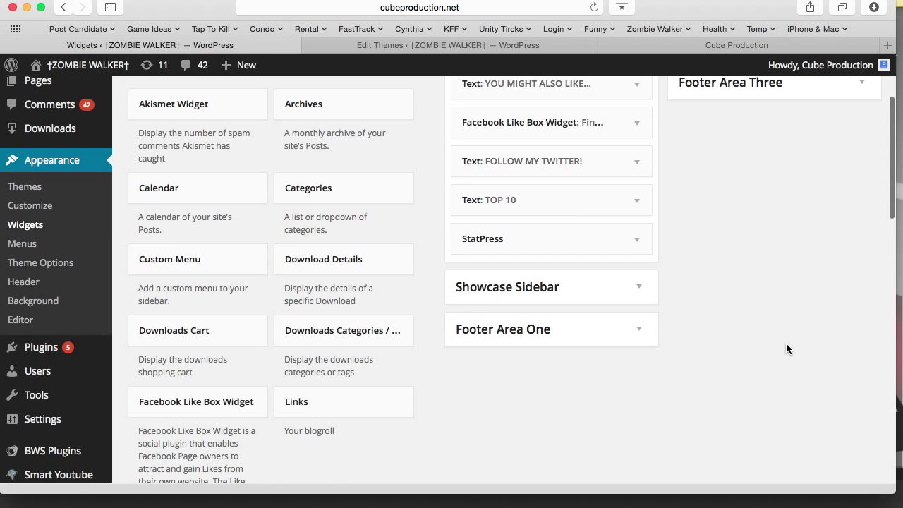
scroll(786, 343, up, 4)
scroll(327, 392, down, 5)
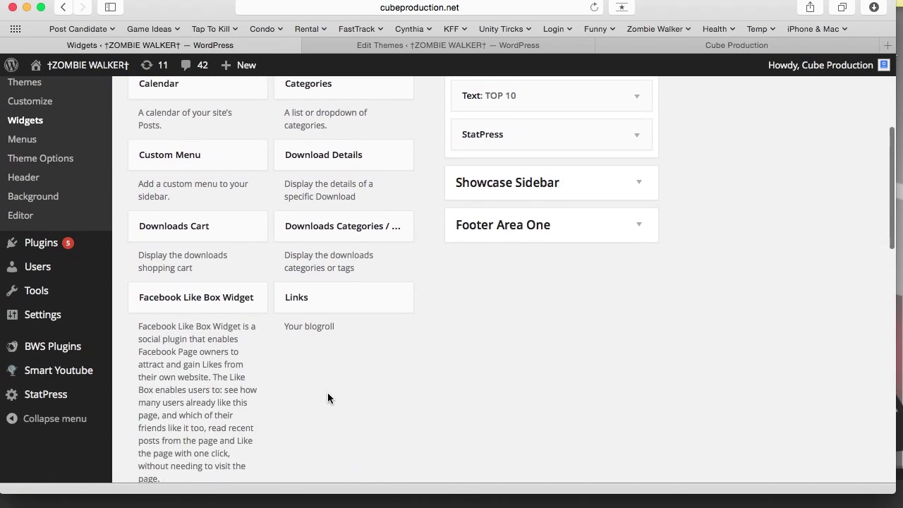
scroll(327, 393, down, 10)
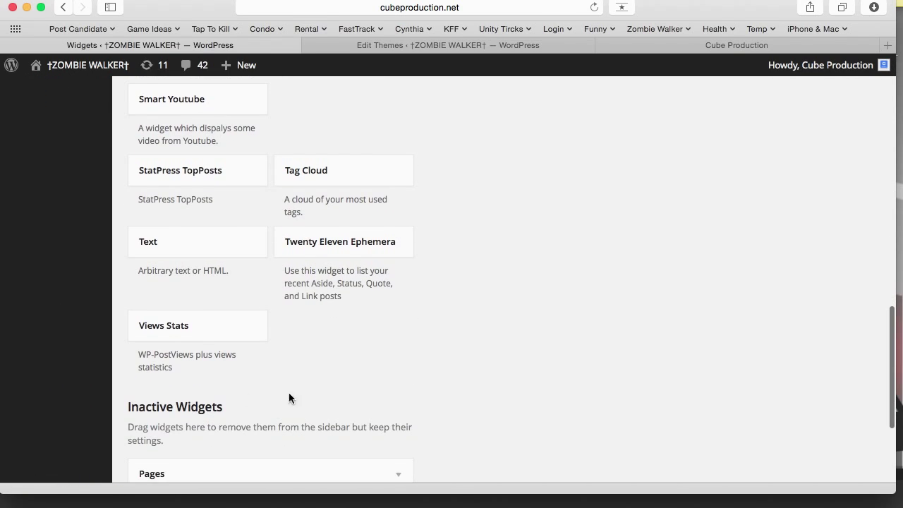
scroll(205, 425, down, 4)
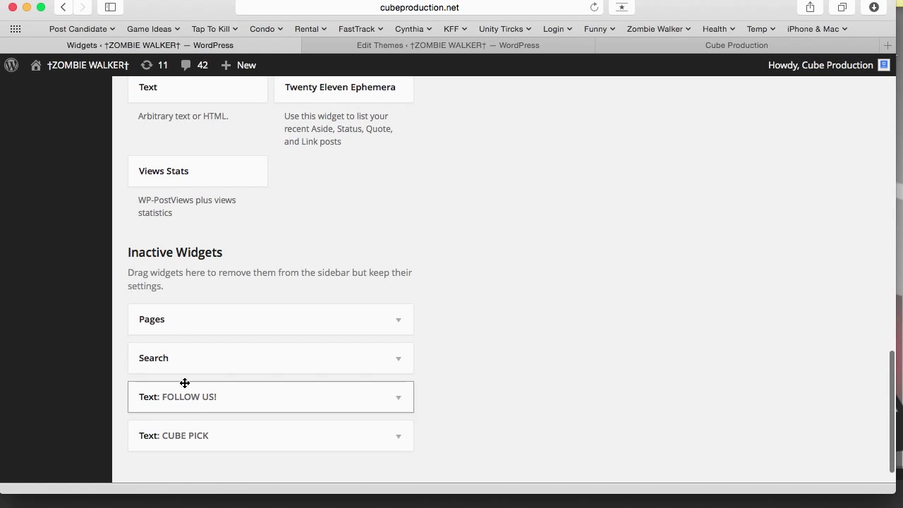
scroll(183, 353, up, 6)
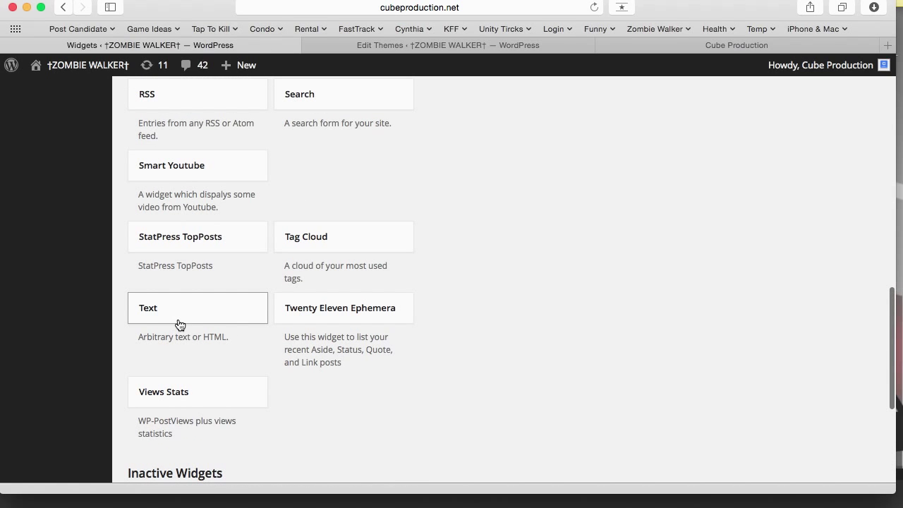
drag(181, 317, 204, 312)
scroll(538, 204, up, 10)
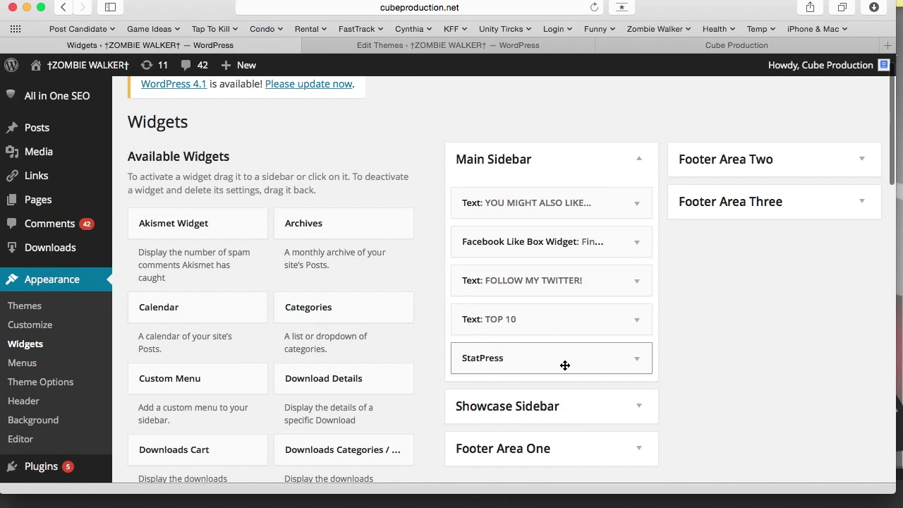
Step: Expand the TOP 10 text widget in the Main Sidebar and examine its get_most_viewed PHP code
click(637, 321)
scroll(536, 326, down, 3)
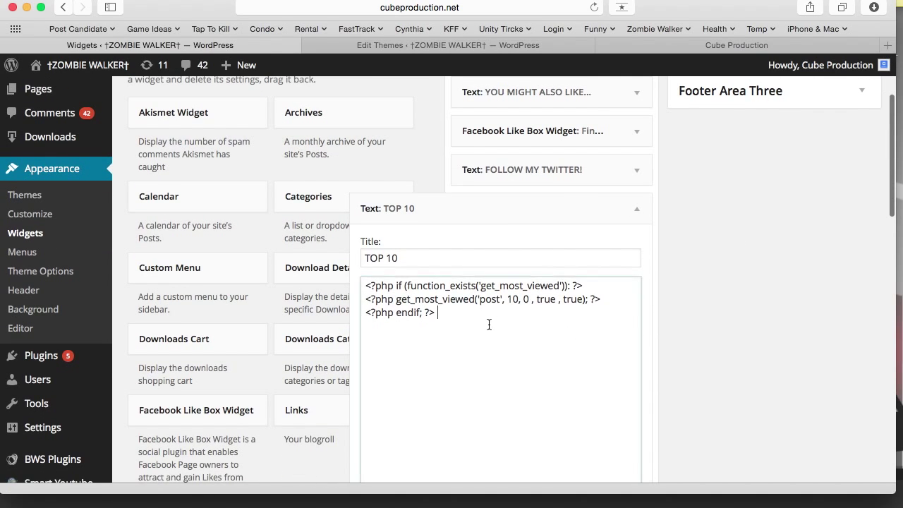
drag(490, 324, 363, 290)
click(457, 351)
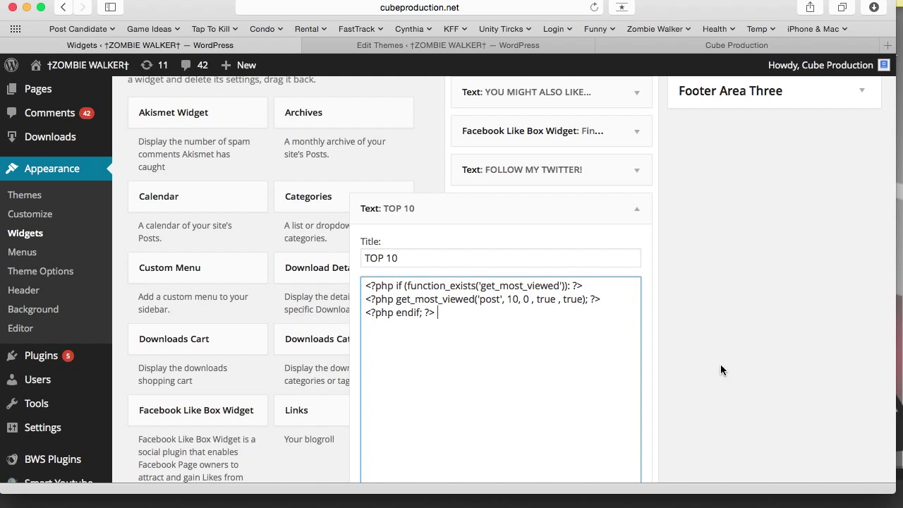
Step: Save the TOP 10 text widget and close its editing form
scroll(706, 367, down, 4)
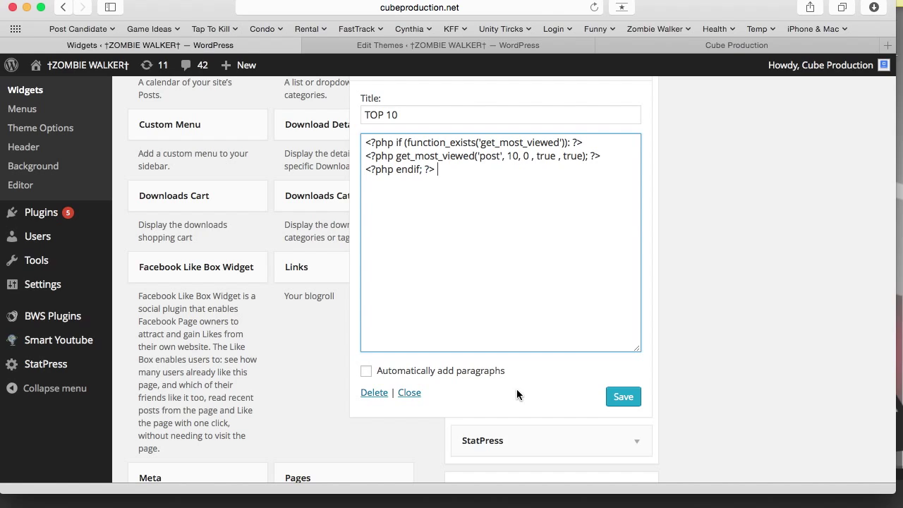
click(621, 397)
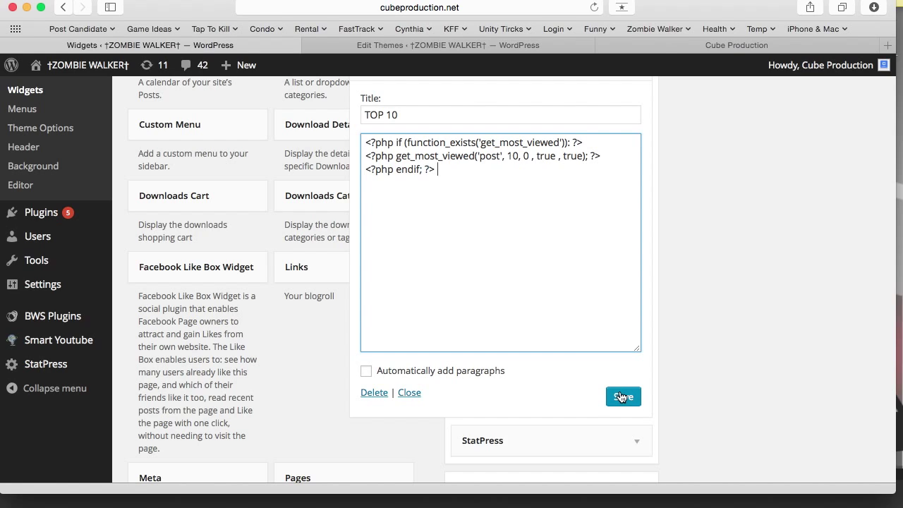
click(410, 393)
scroll(747, 130, up, 5)
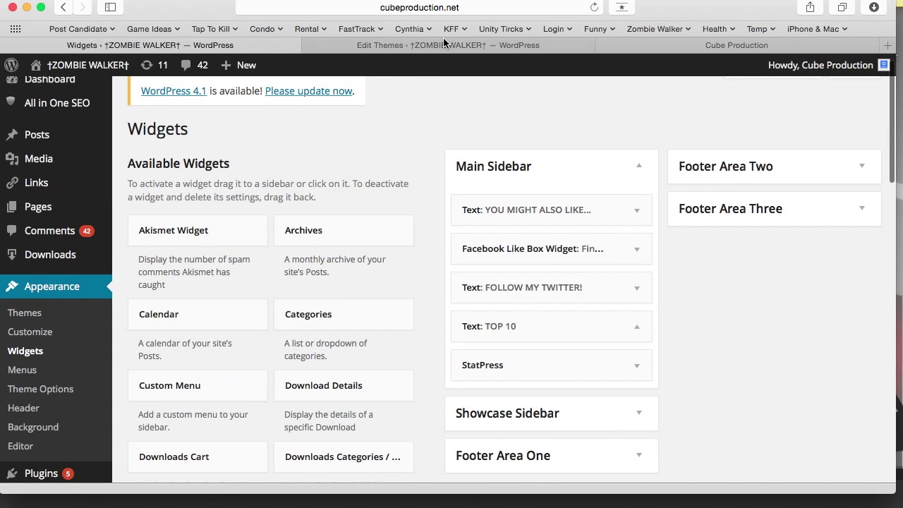
Step: On the site's front page, open the first post in the TOP 10 list, check its view count, and return to the front page
click(440, 47)
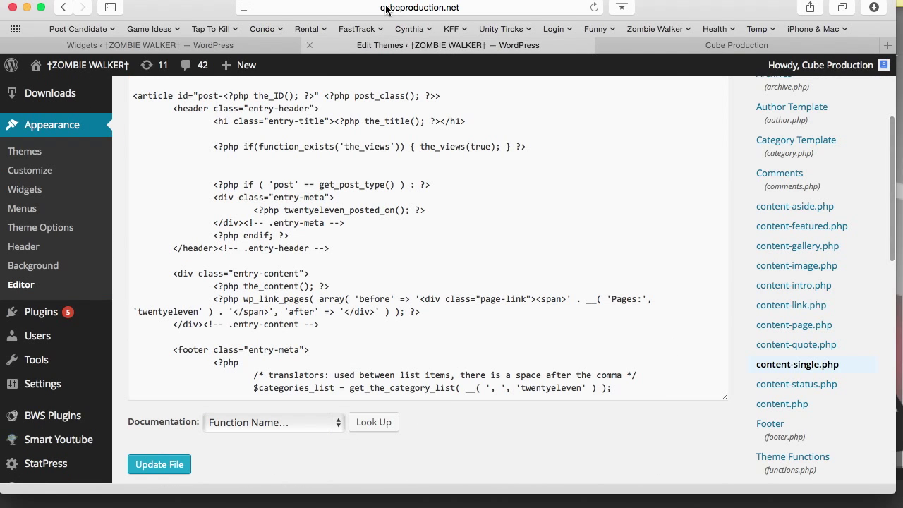
click(662, 45)
scroll(699, 212, up, 2)
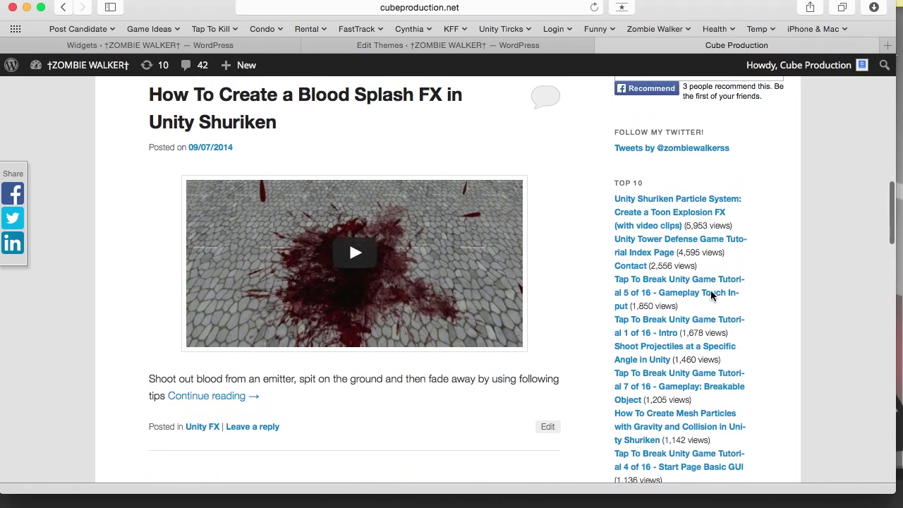
click(682, 233)
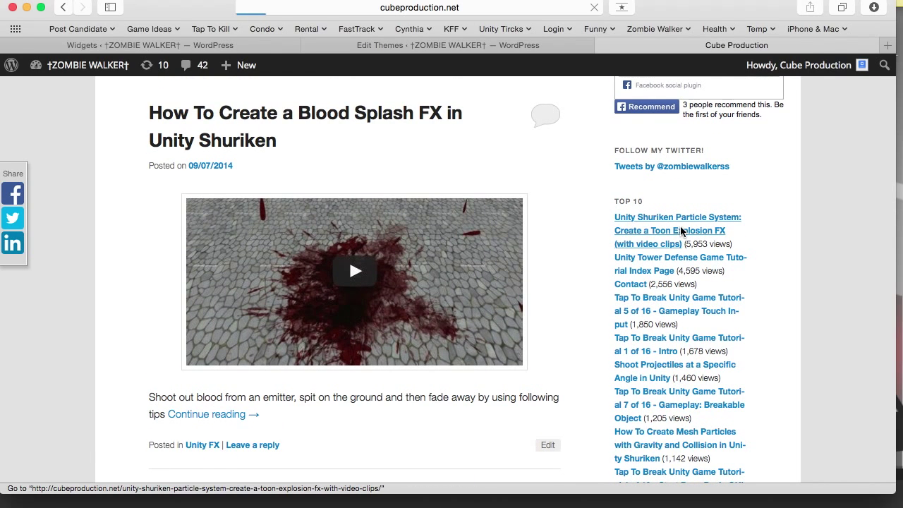
scroll(349, 367, down, 4)
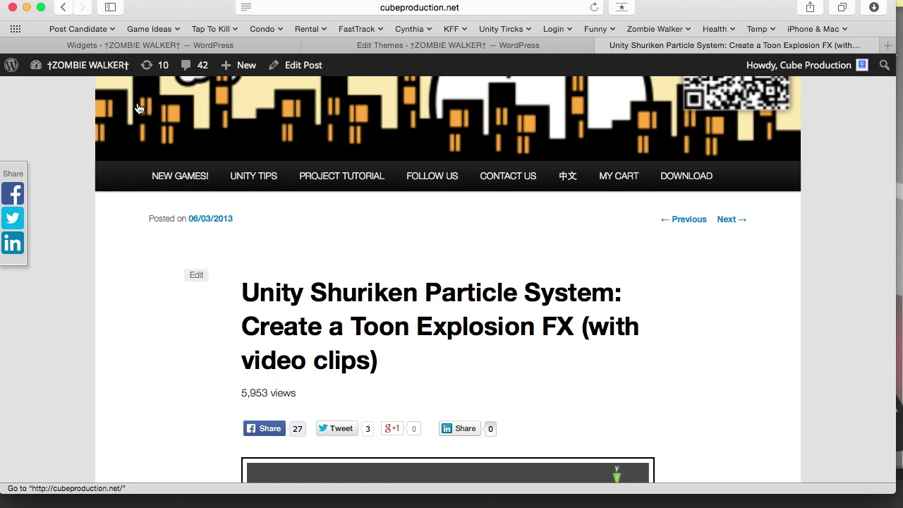
click(62, 8)
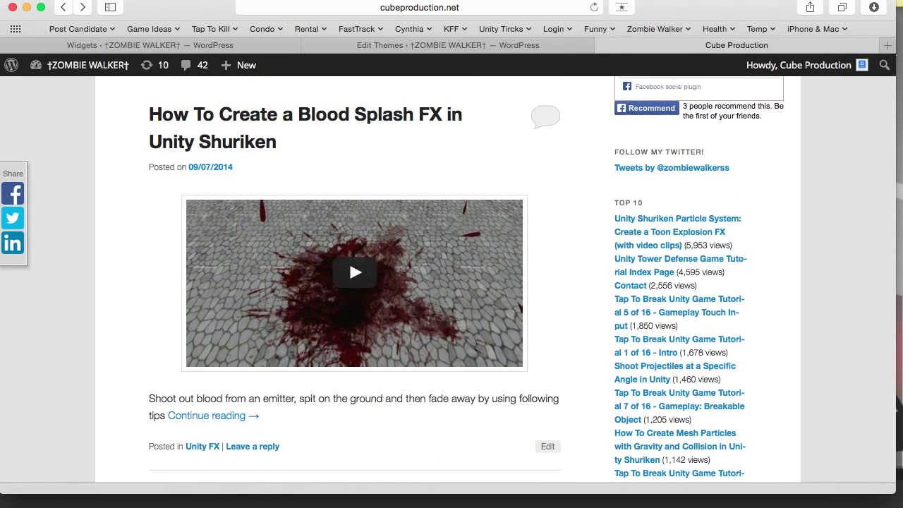
key(super+Tab)
key(super+Tab)
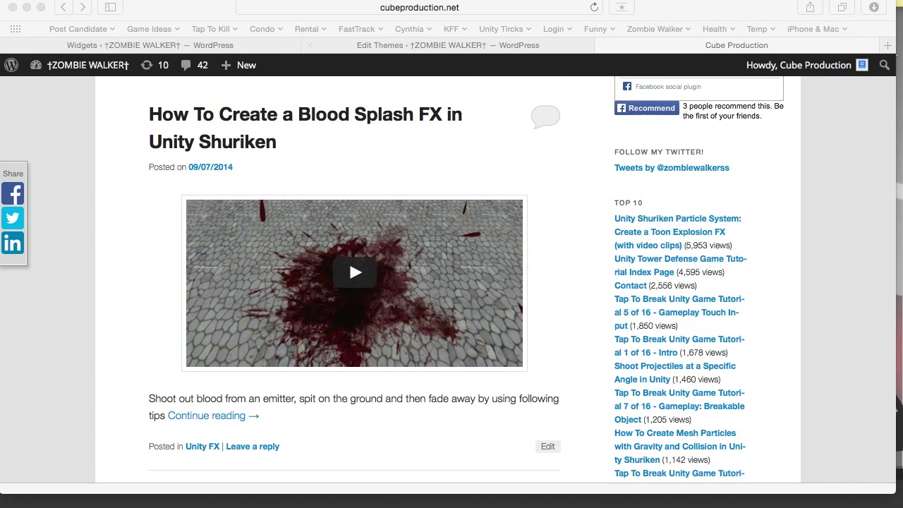